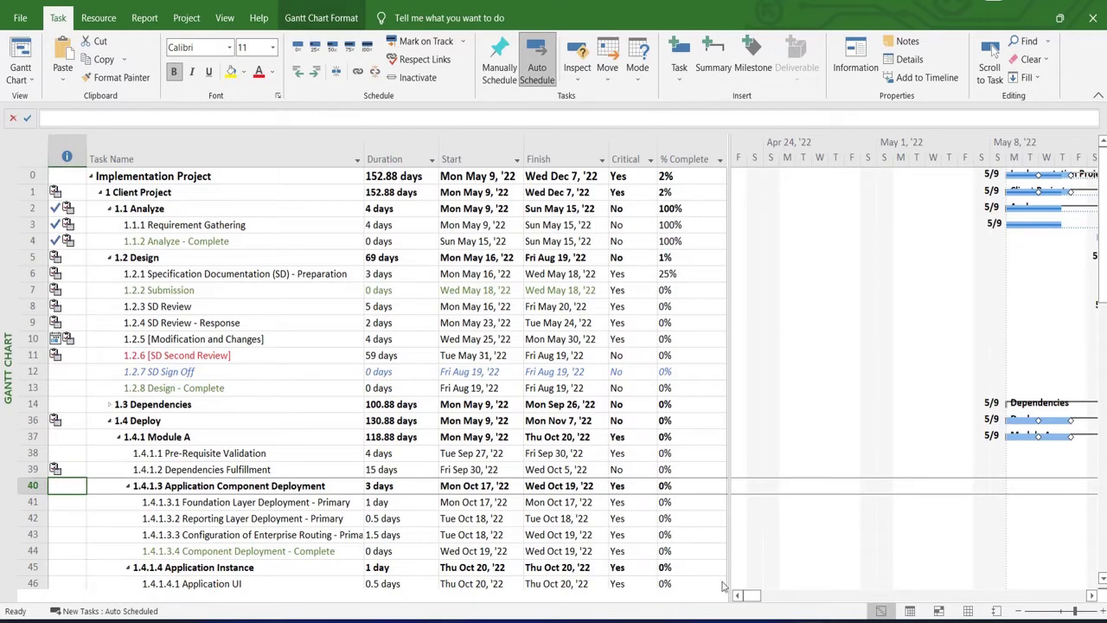
Step: Scroll the Gantt chart timeline right until the May task bars are visible
scroll(749, 597, right, 3)
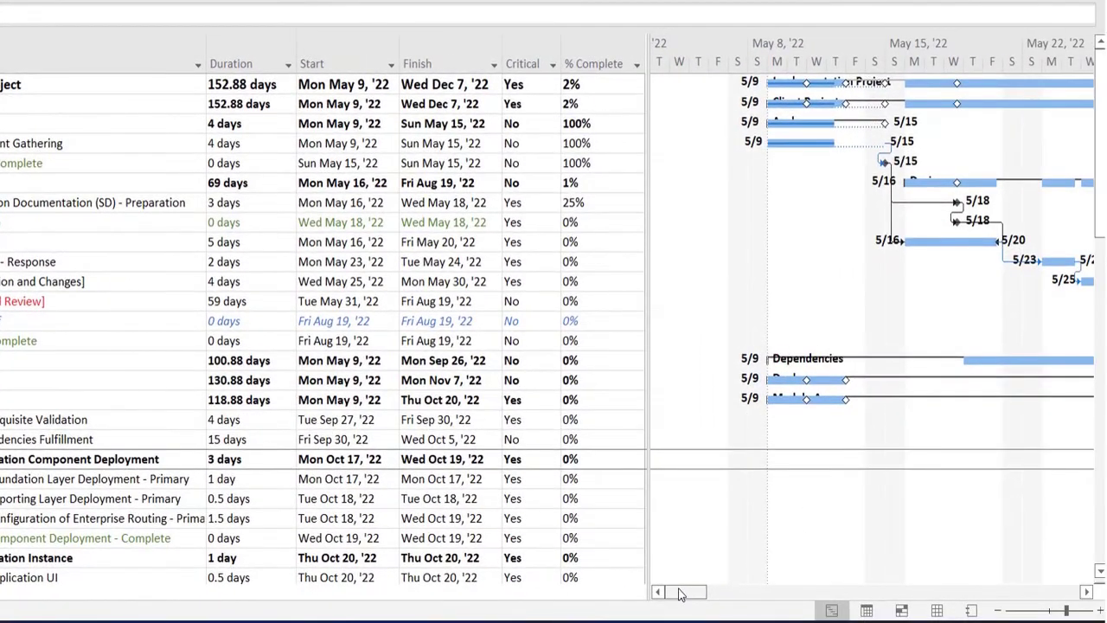
mouse_move(680, 594)
mouse_down()
mouse_move(977, 612)
mouse_move(660, 591)
mouse_up()
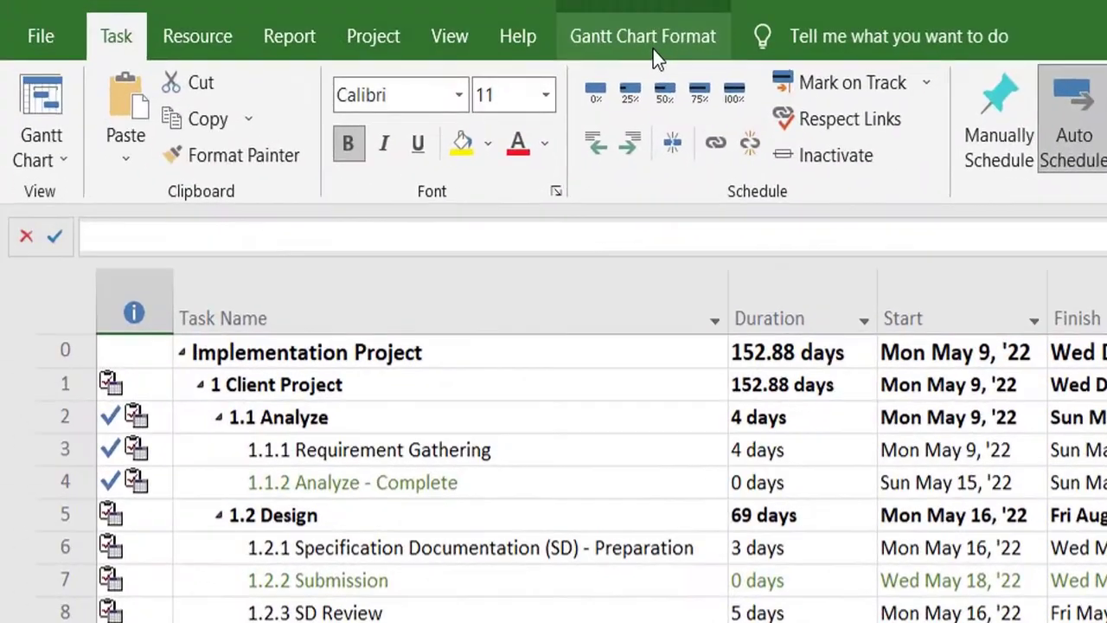
Step: Turn on the Critical Tasks bar style so the May 16–30 critical bars show red
click(653, 49)
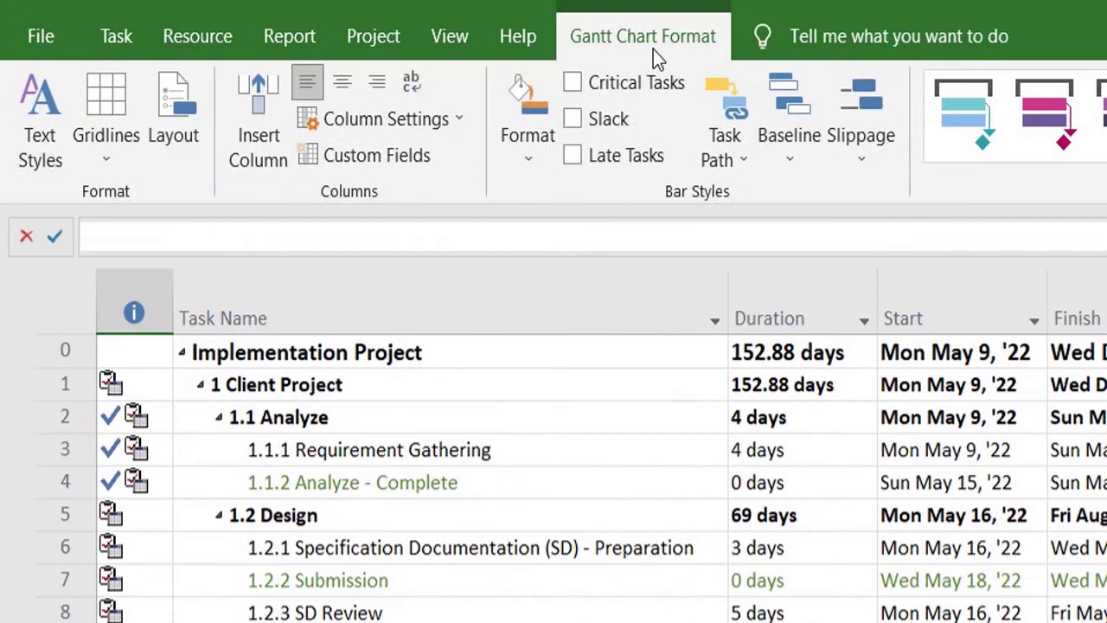
click(574, 84)
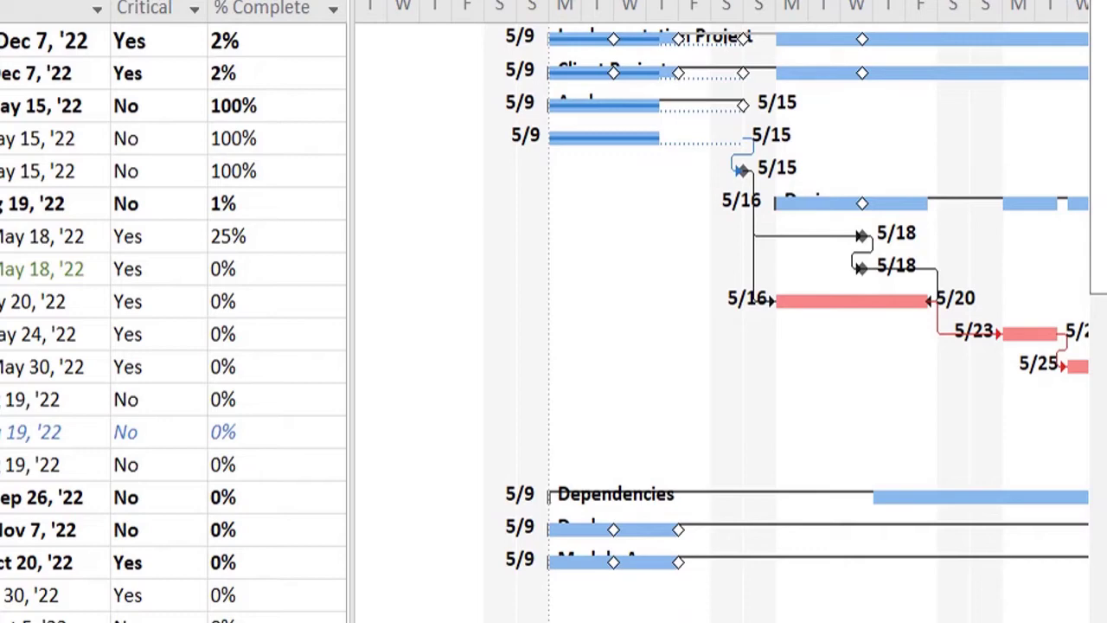
scroll(723, 311, right, 5)
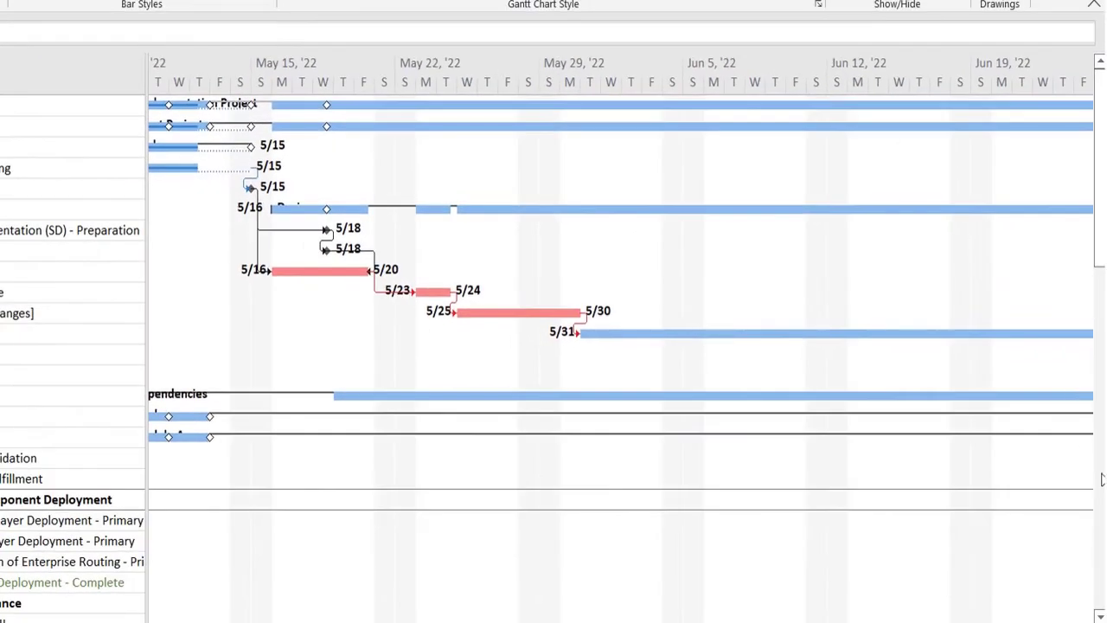
Step: Set the Gantt timescale to Weeks and review the red critical bars from May through October
click(1102, 481)
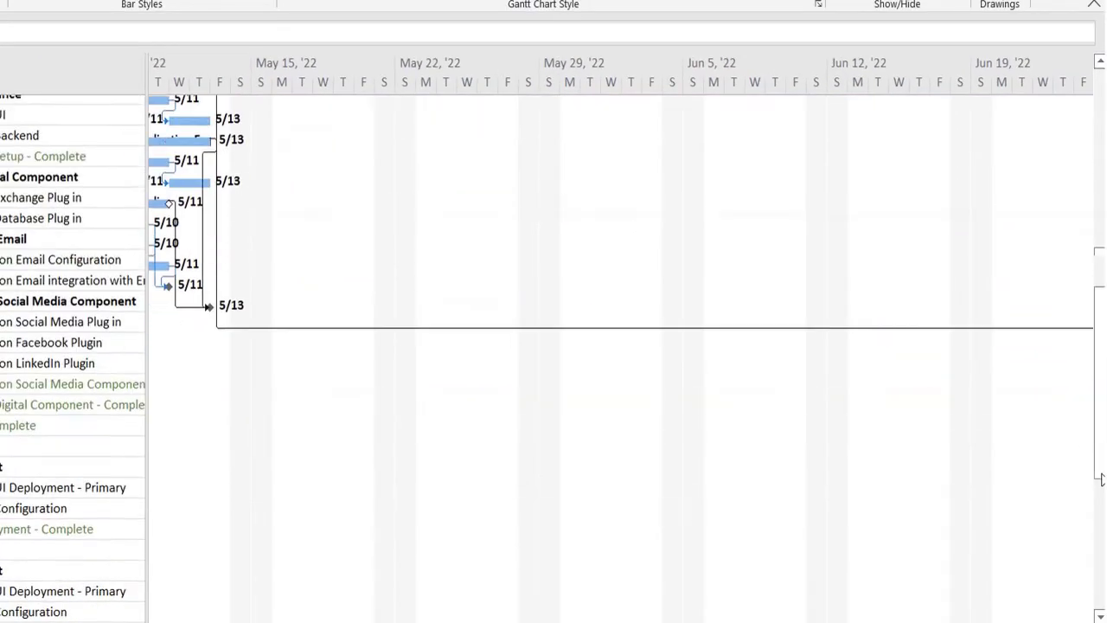
click(1099, 241)
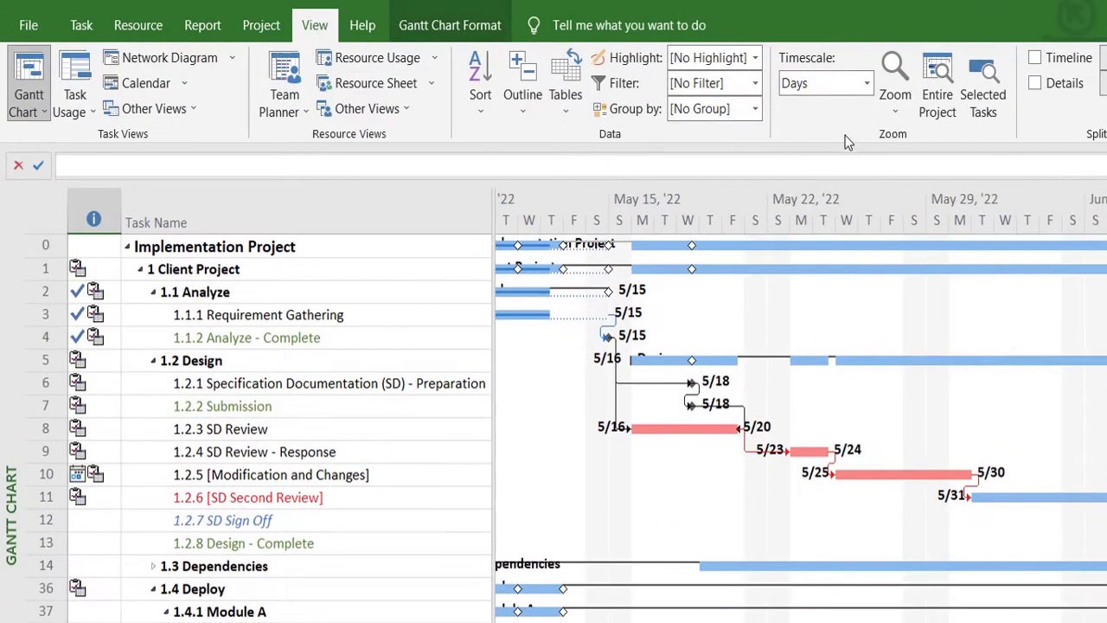
click(867, 83)
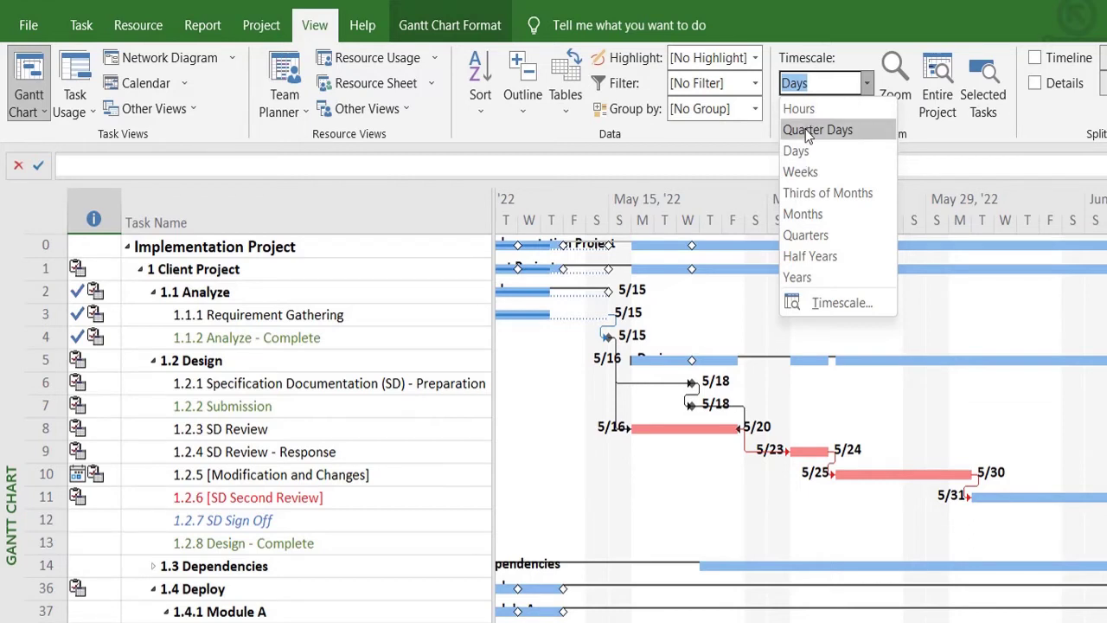
click(812, 172)
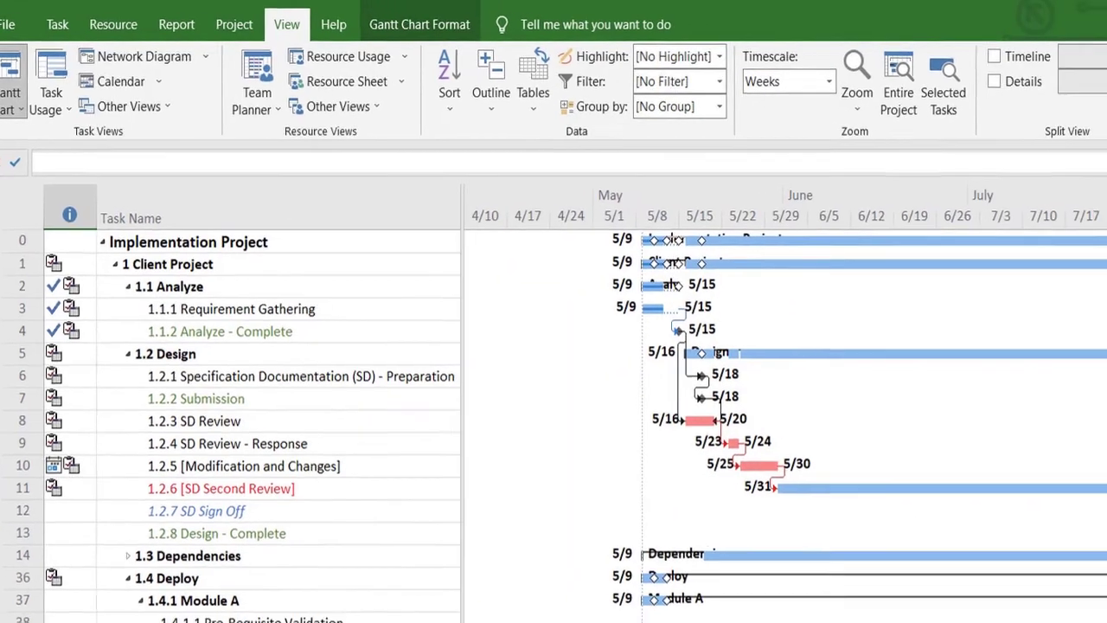
scroll(940, 566, right, 10)
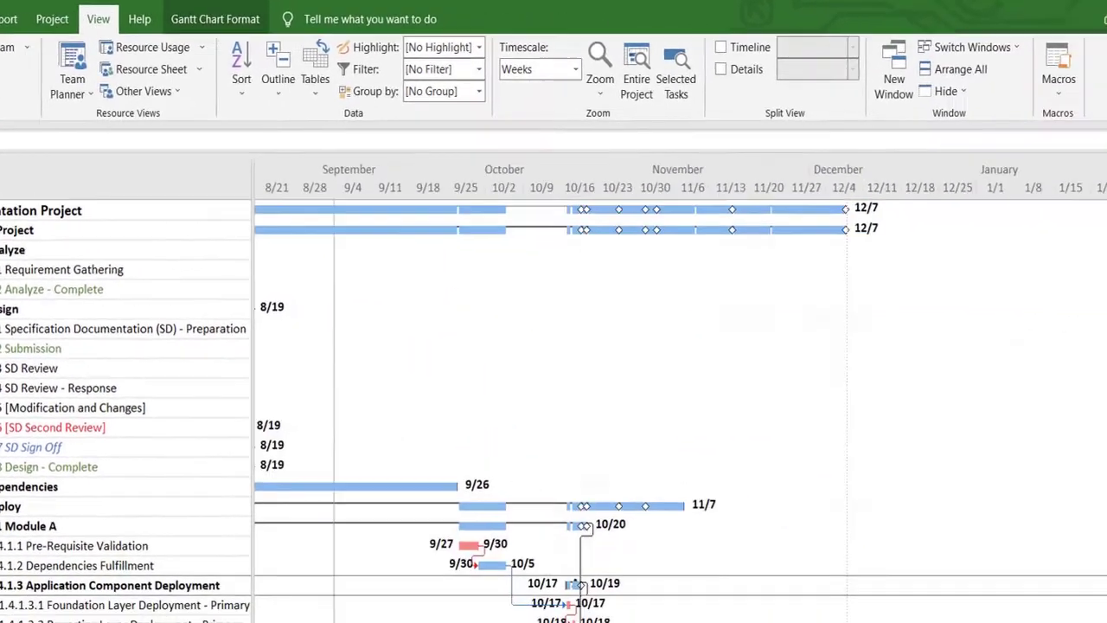
scroll(675, 389, right, 1)
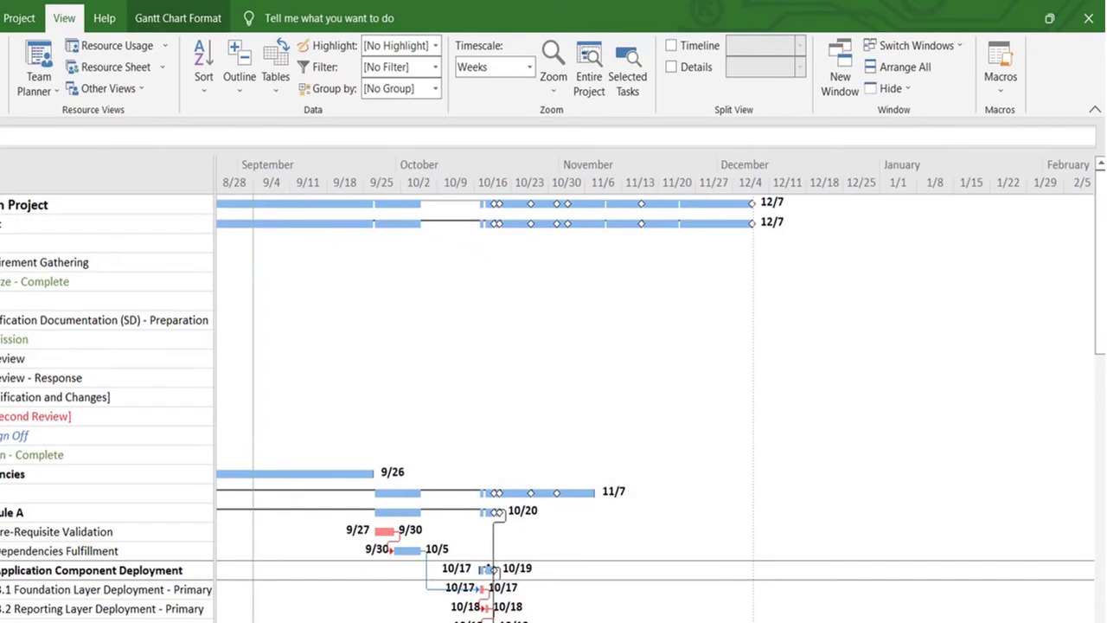
scroll(655, 391, left, 7)
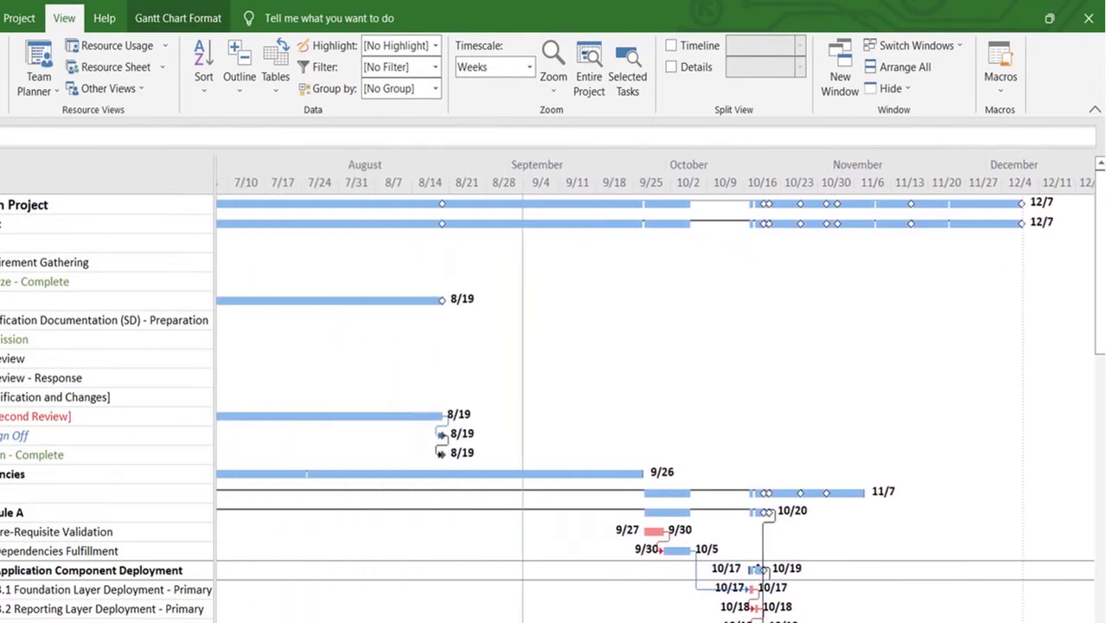
scroll(655, 391, left, 9)
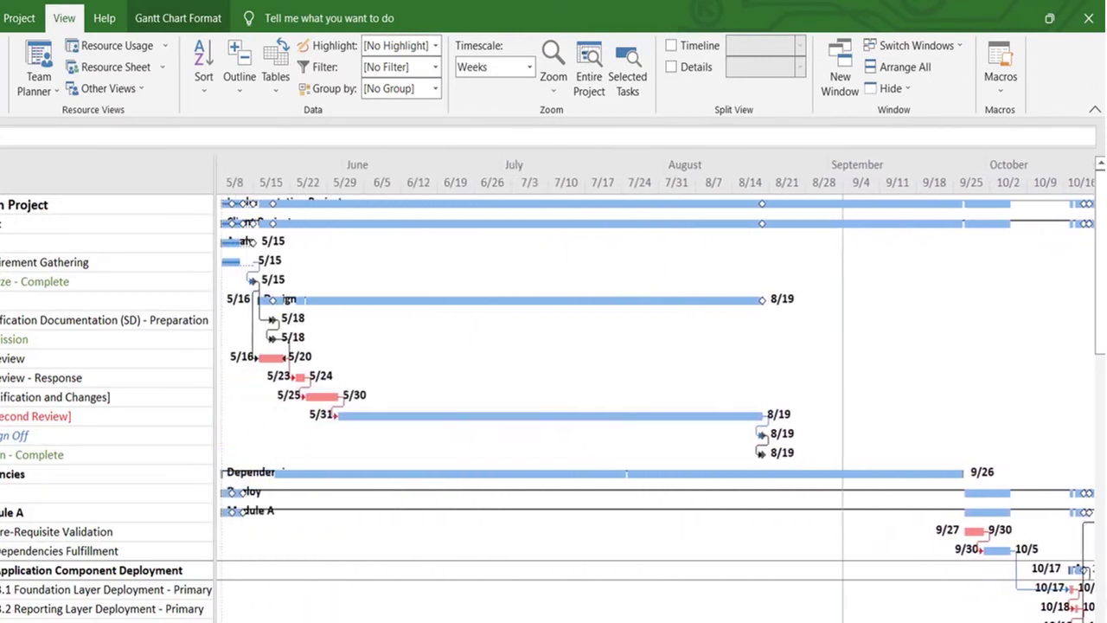
scroll(655, 391, left, 13)
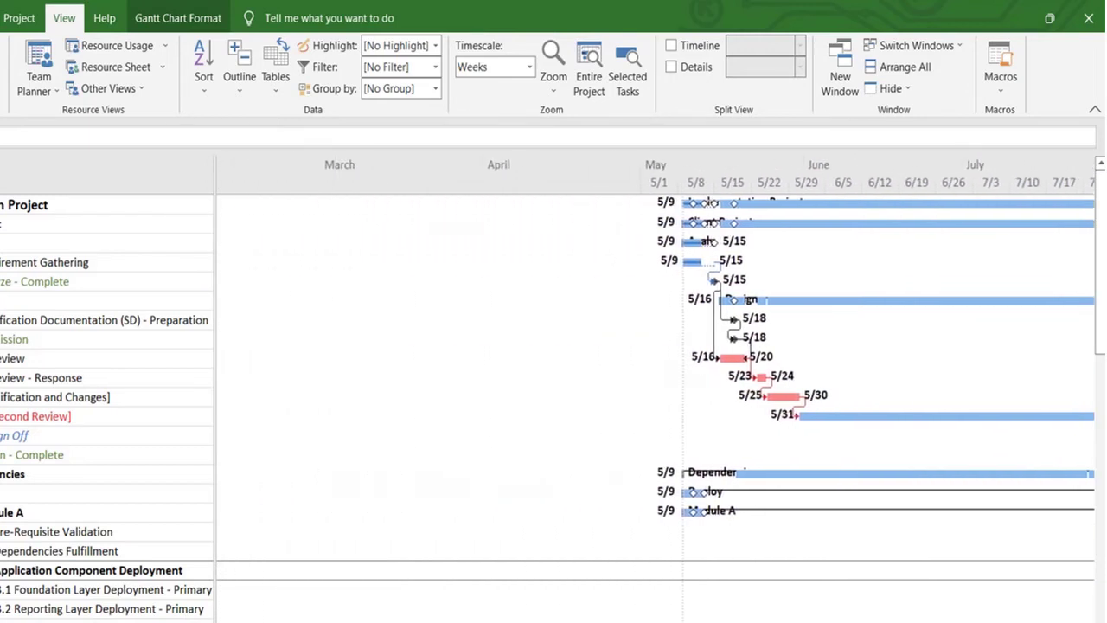
click(530, 67)
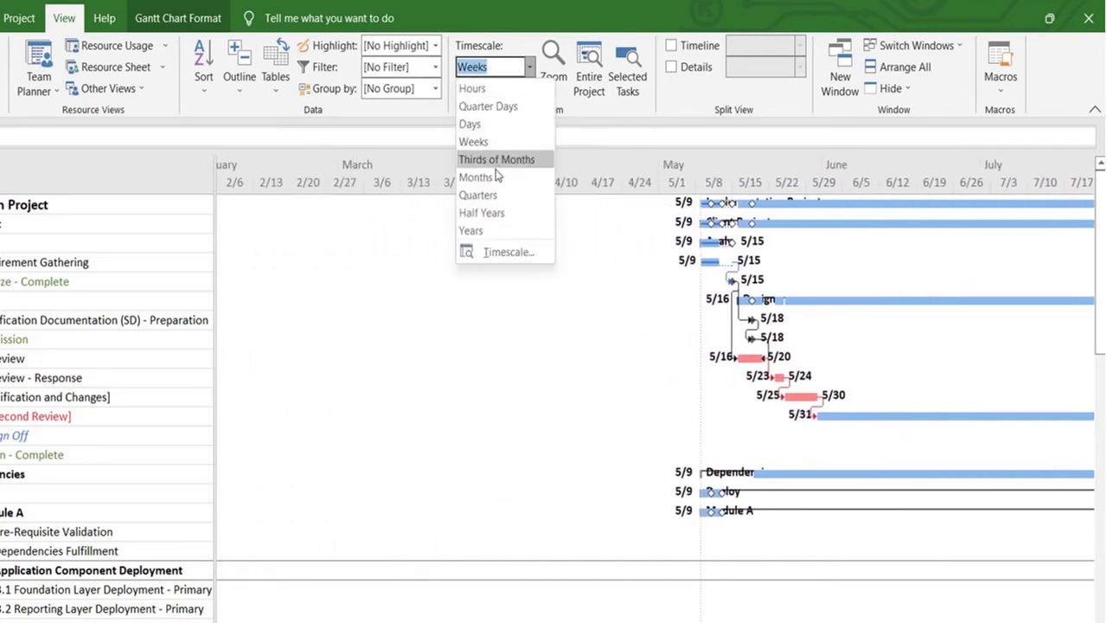
click(477, 178)
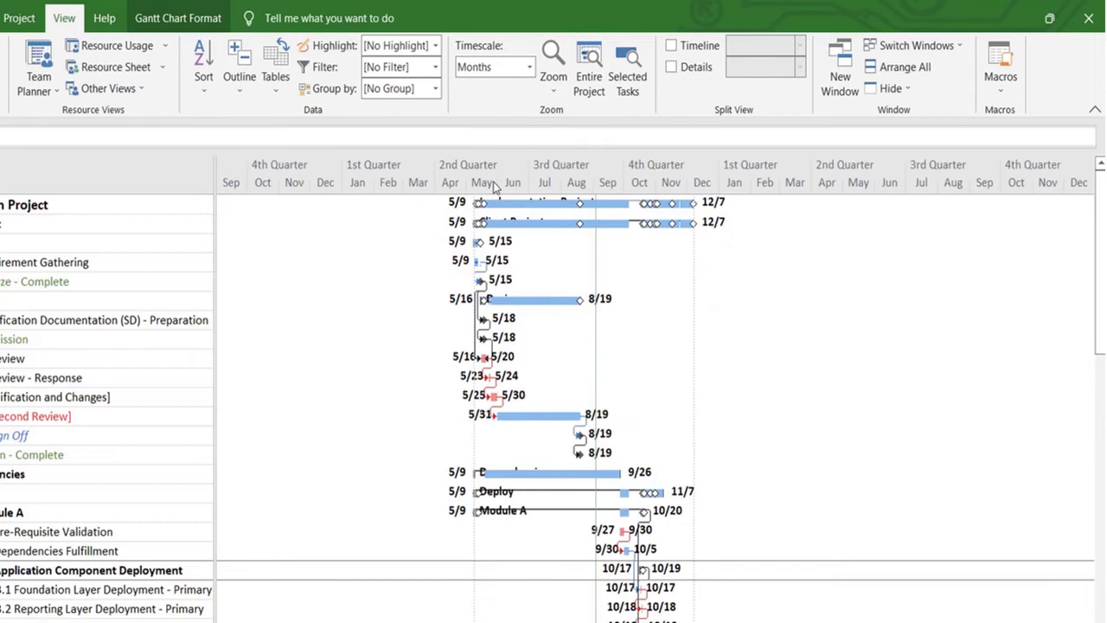
click(529, 67)
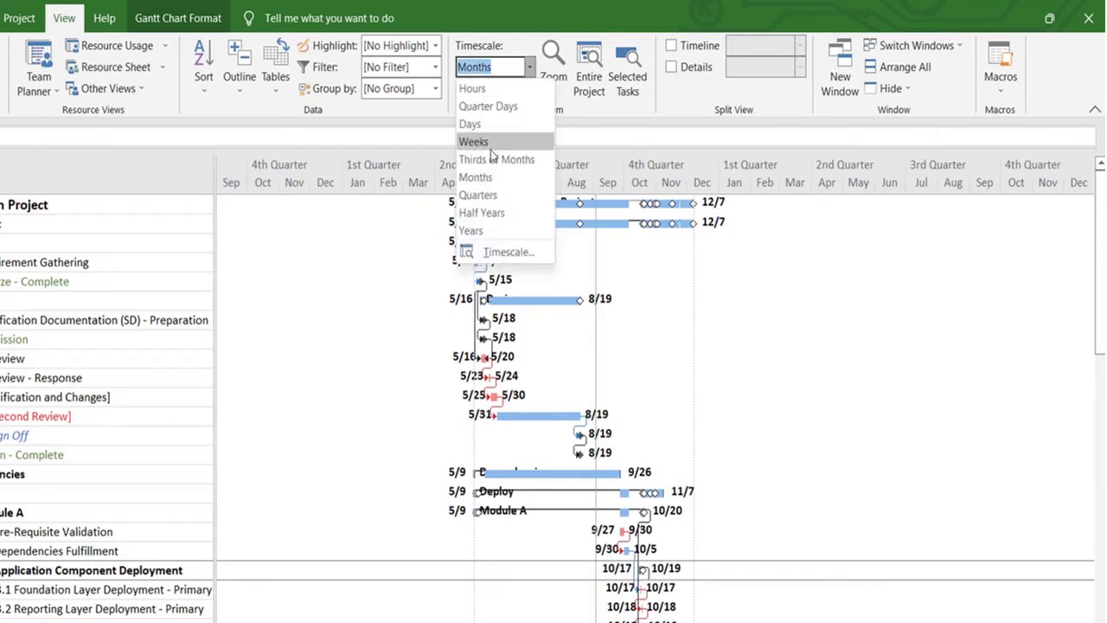
click(474, 142)
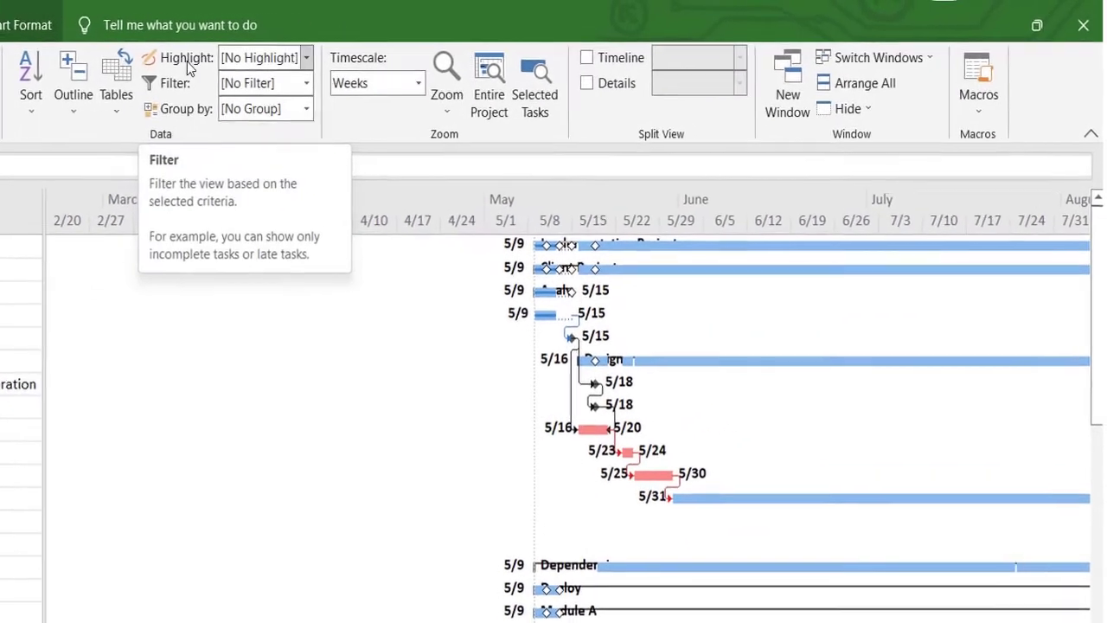
Step: Filter the task list to show only Critical tasks
click(307, 83)
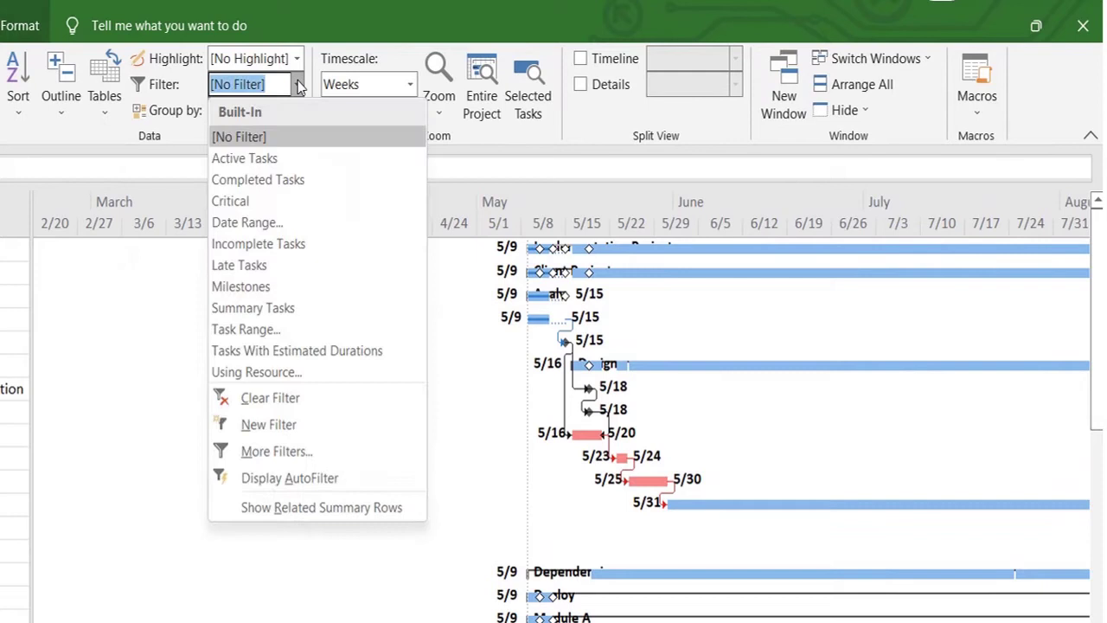
click(271, 205)
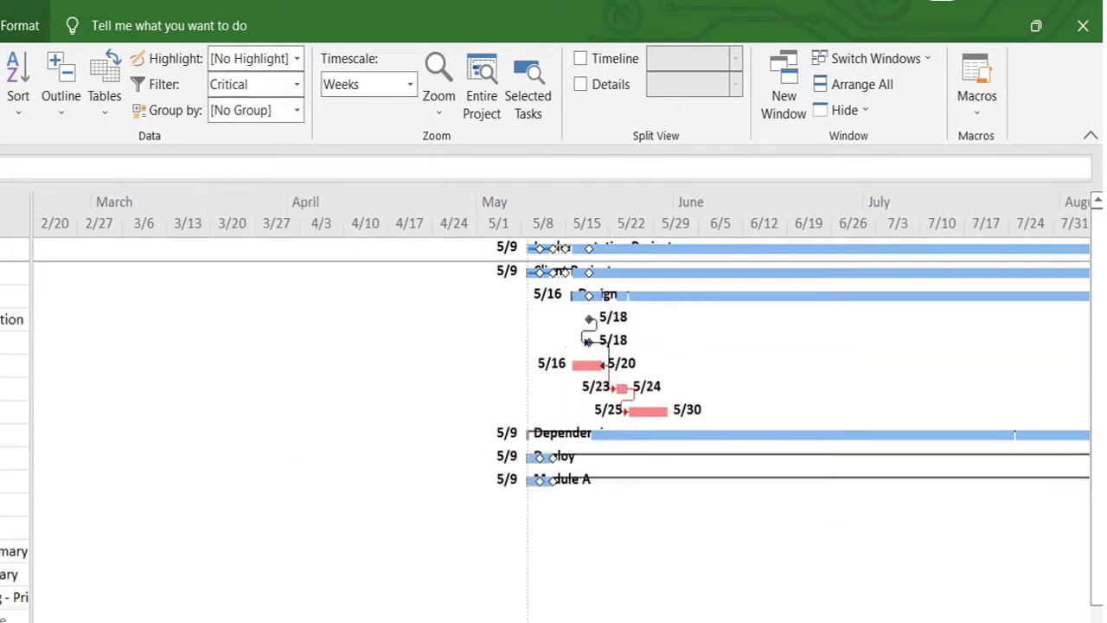
scroll(567, 396, right, 10)
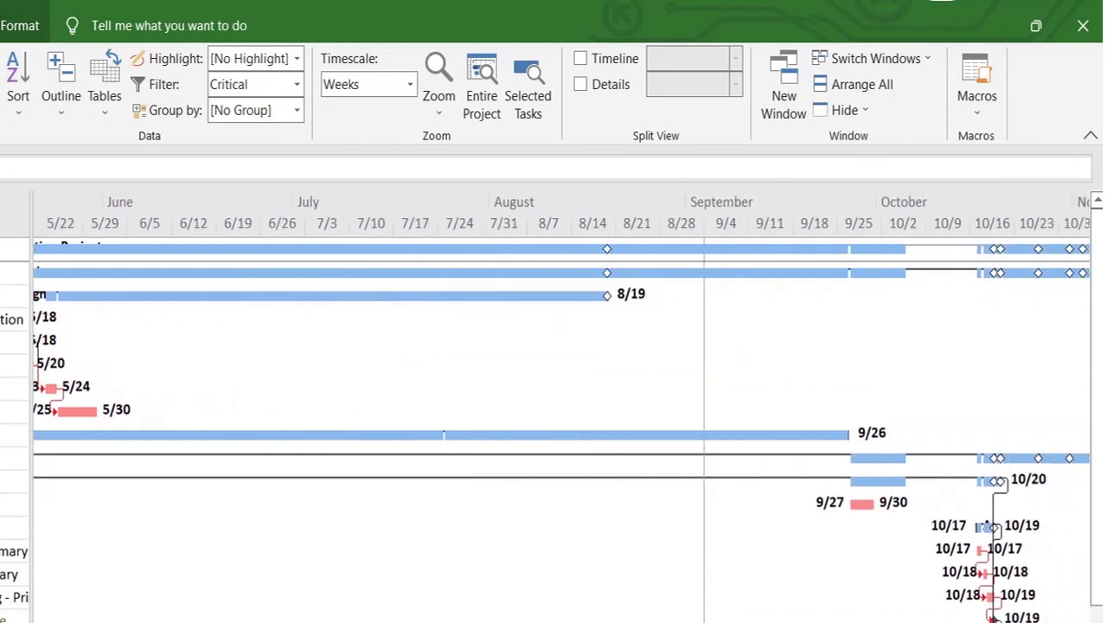
Step: Switch the timescale back to Days and page through November to the 12/7 project finish
click(410, 90)
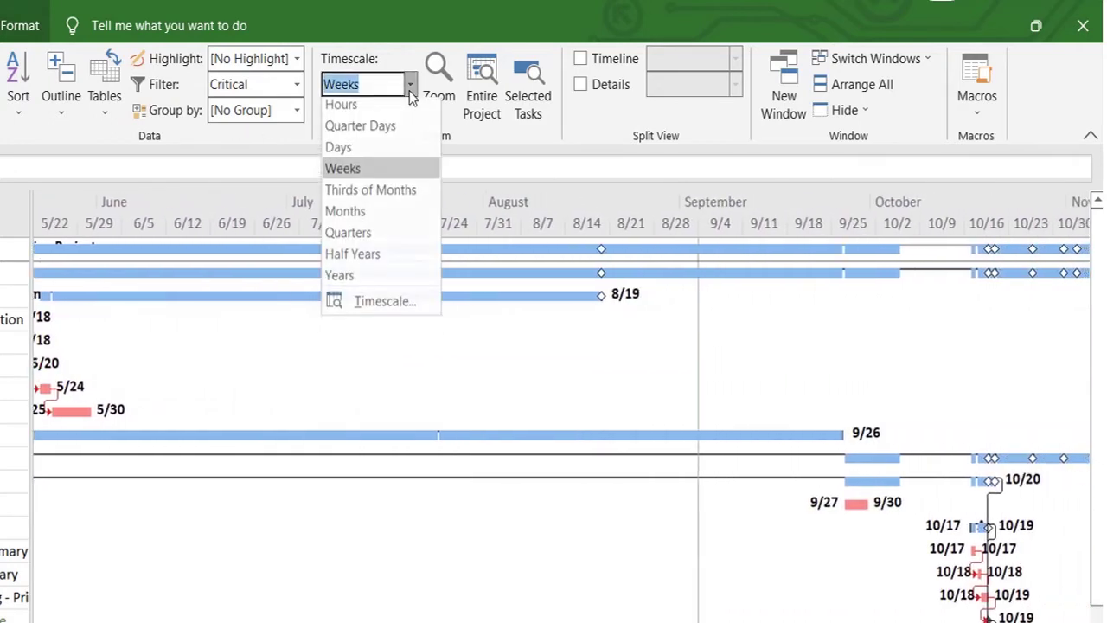
click(389, 147)
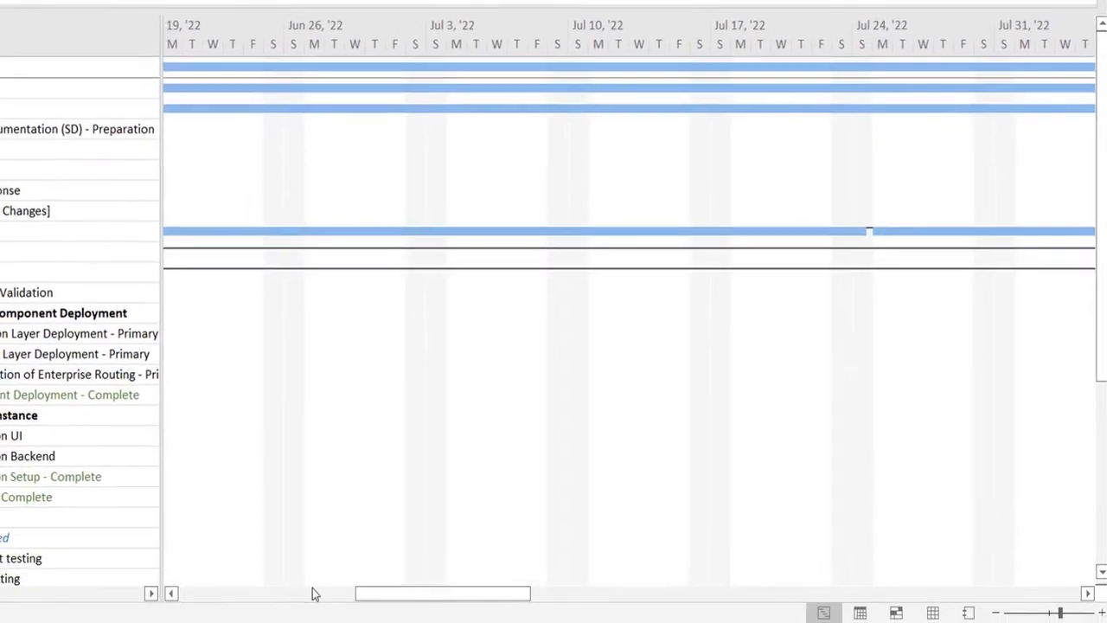
drag(314, 594, 205, 593)
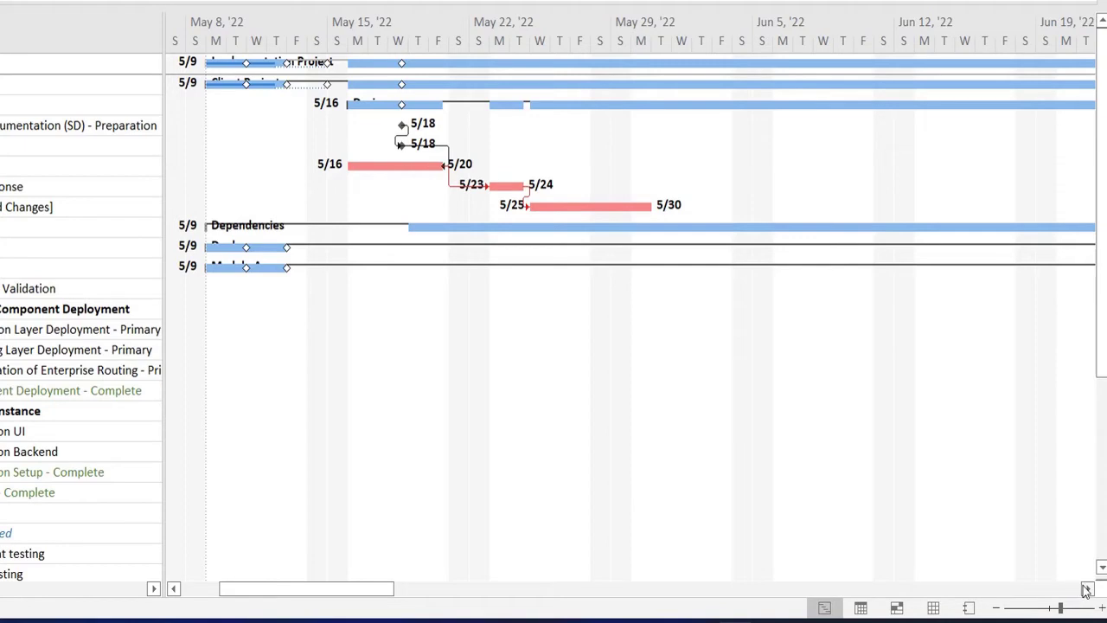
scroll(1066, 591, right, 15)
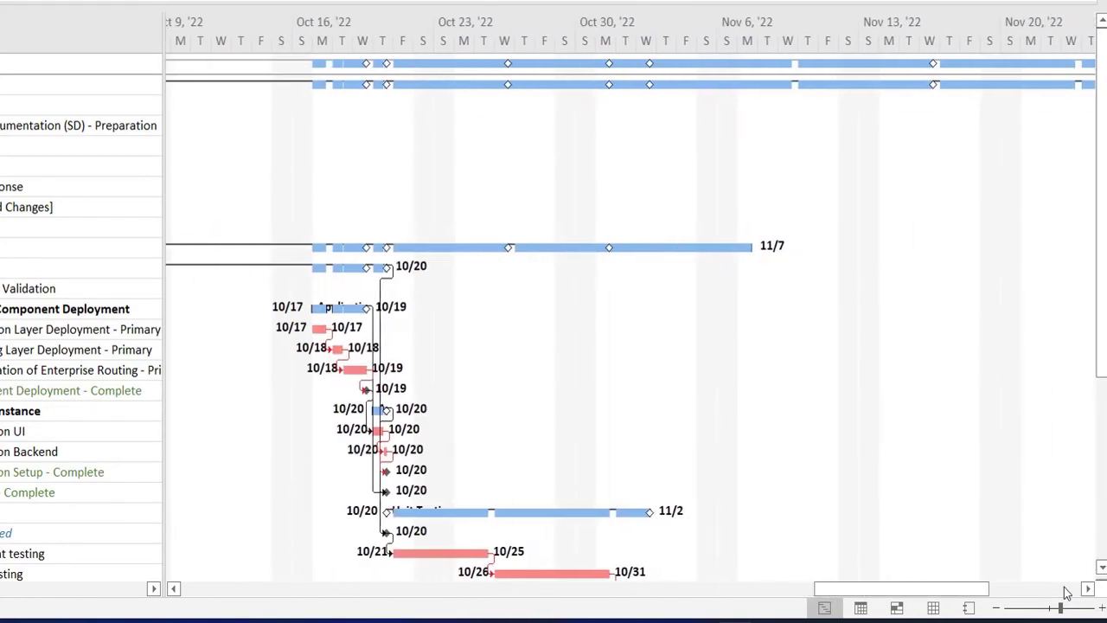
scroll(1103, 571, down, 5)
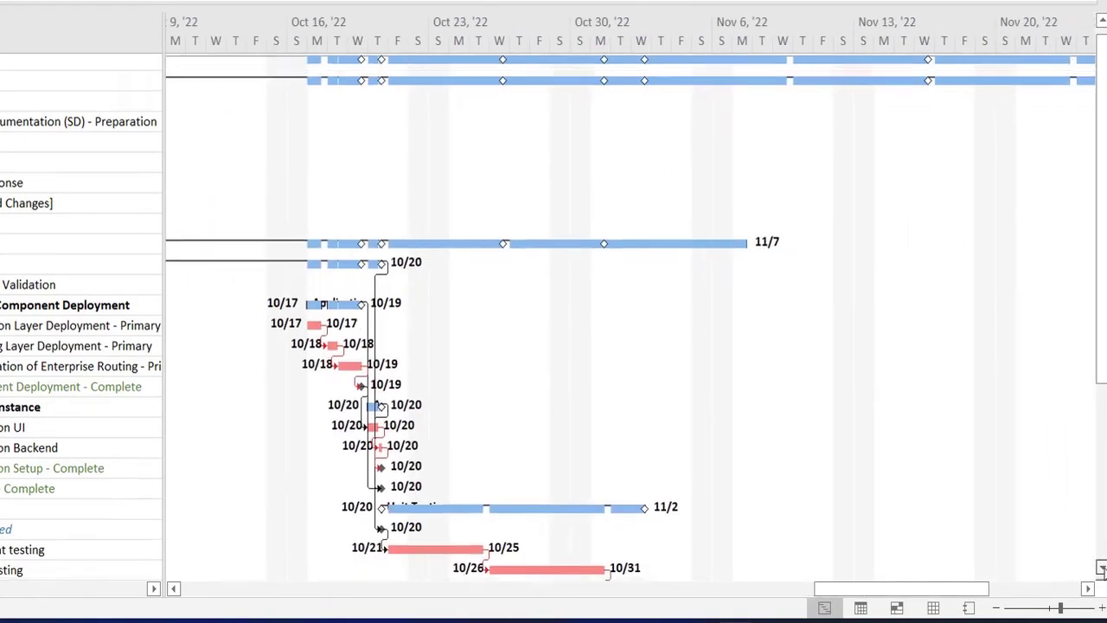
scroll(1102, 571, down, 3)
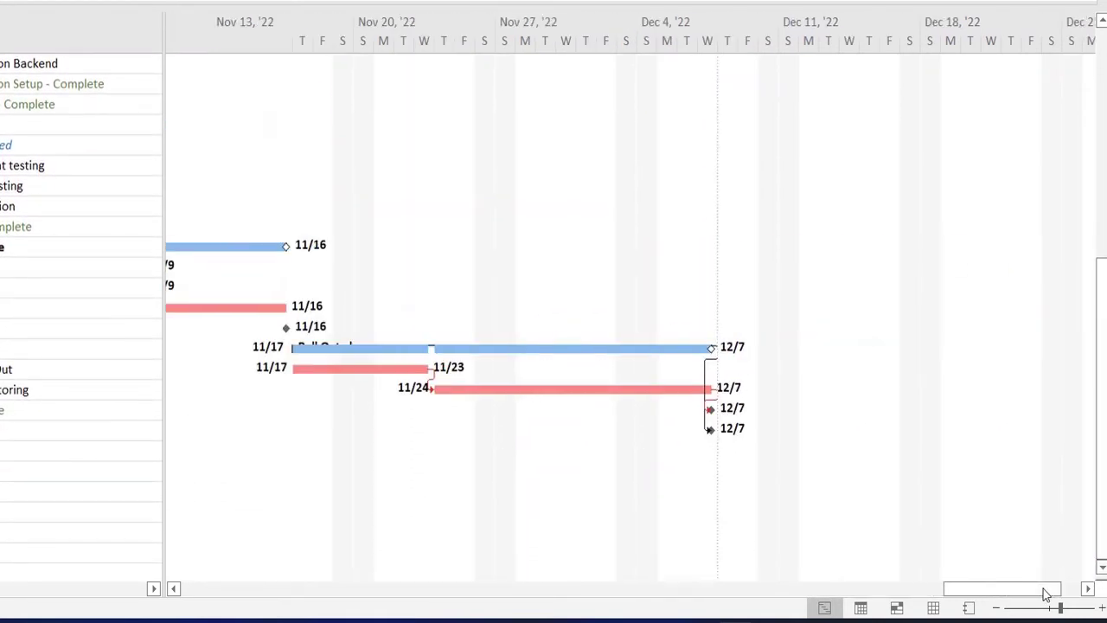
click(1045, 592)
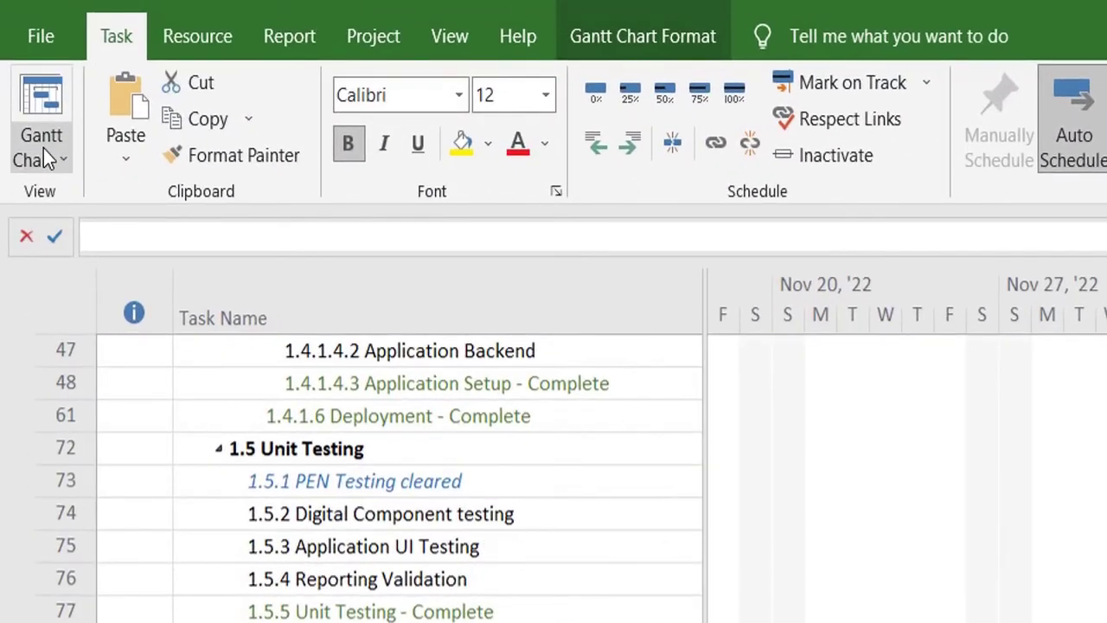
Step: Switch to the Network Diagram view and zoom in to read the red critical task boxes
click(43, 148)
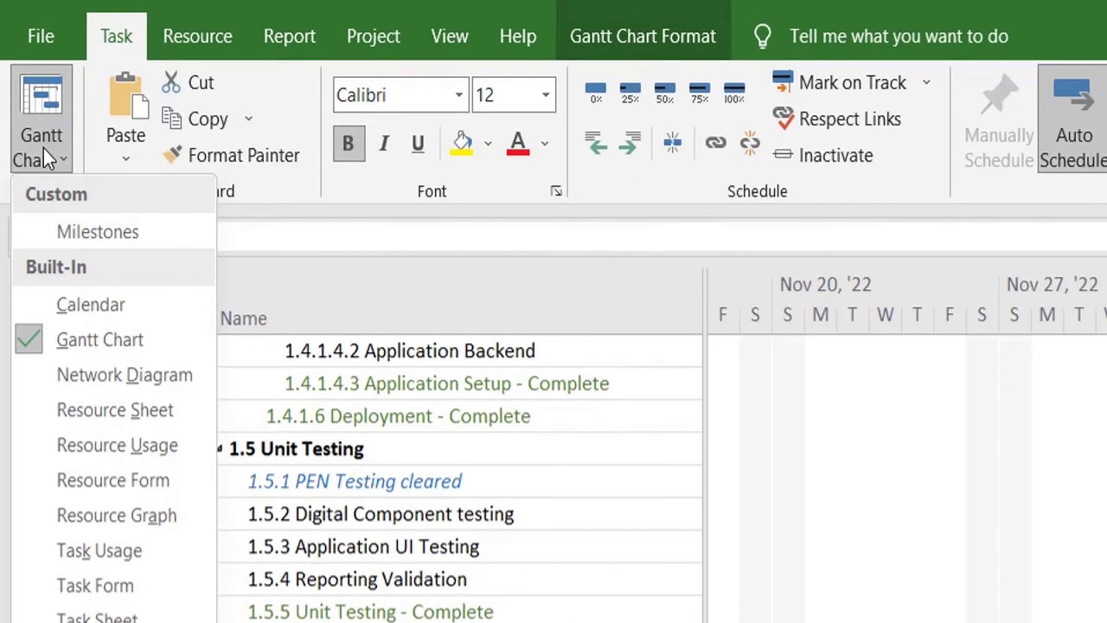
click(110, 375)
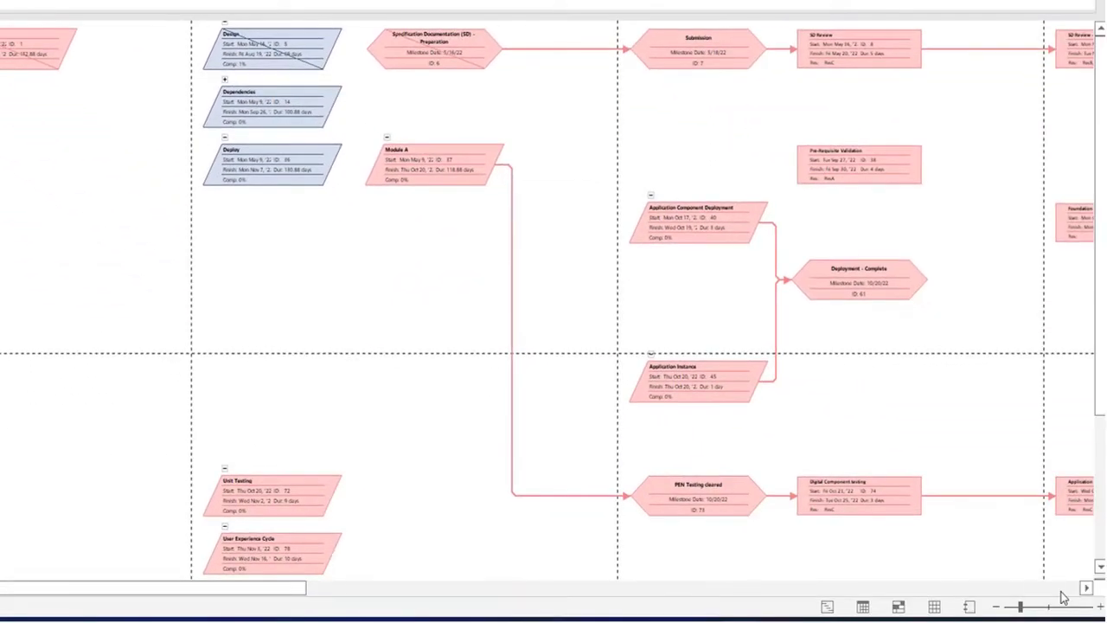
click(1099, 609)
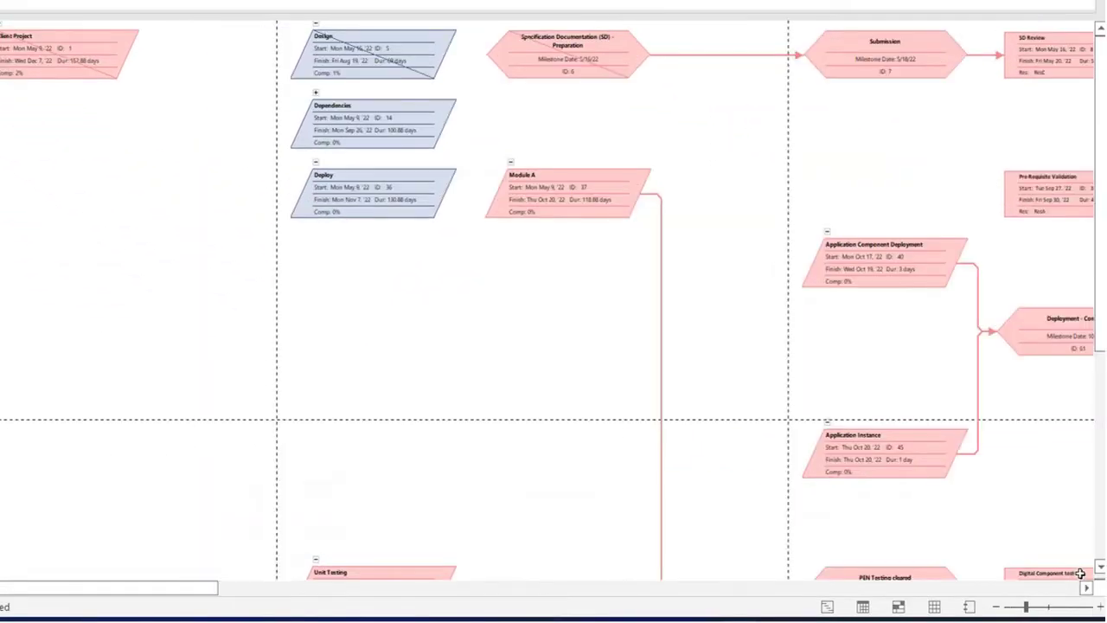
drag(1088, 591, 1088, 591)
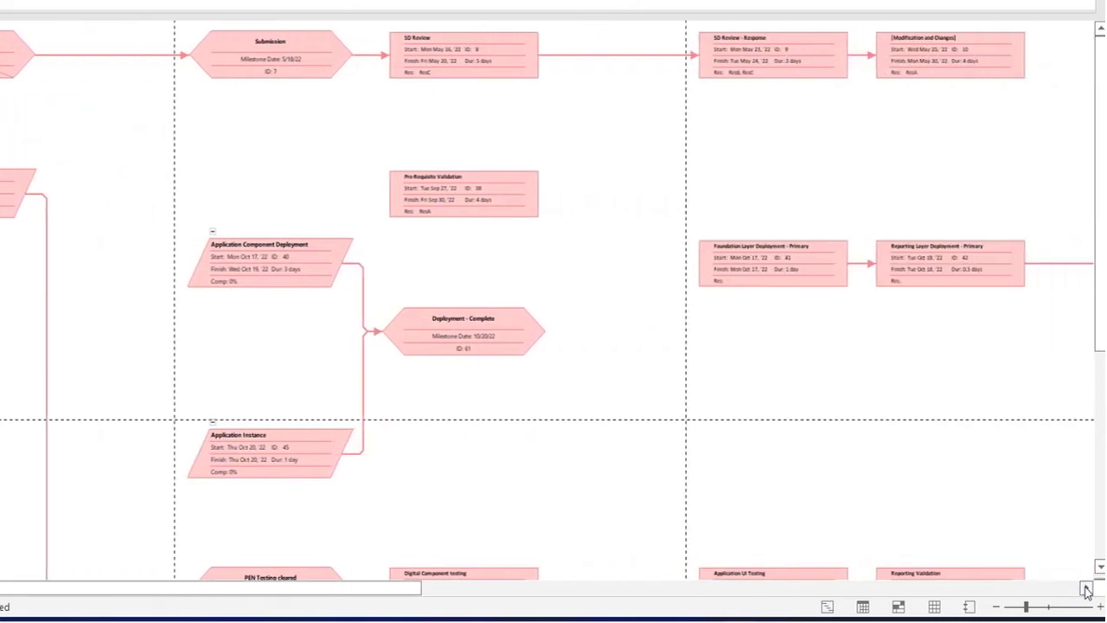
click(1088, 591)
click(1087, 591)
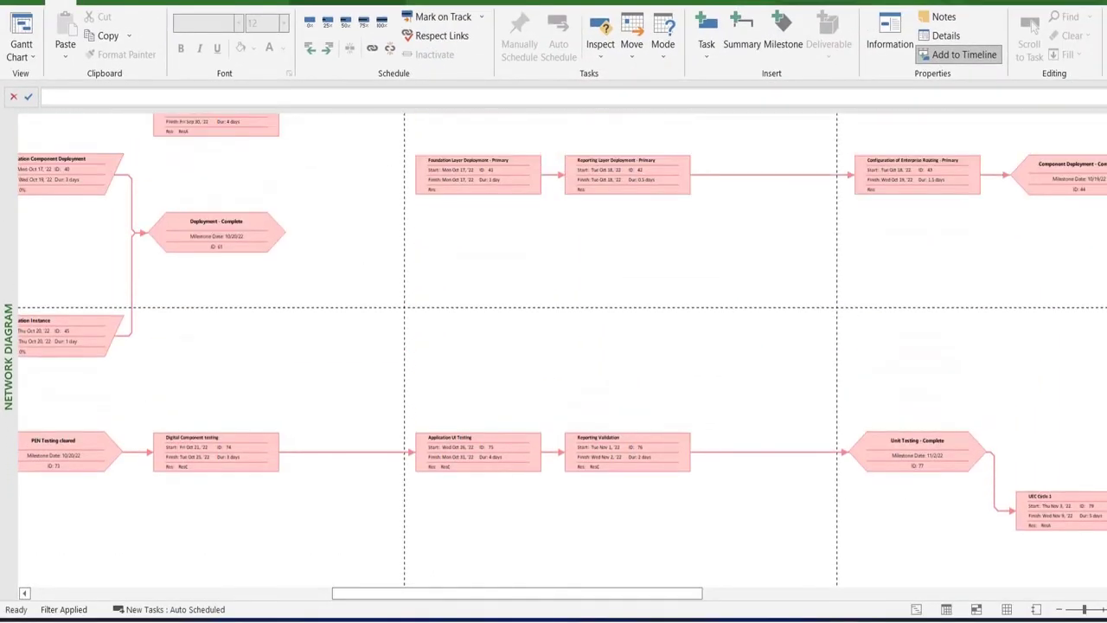
Step: Clear the filter to compare all tasks, then reapply the Critical filter to the diagram
scroll(562, 346, up, 1)
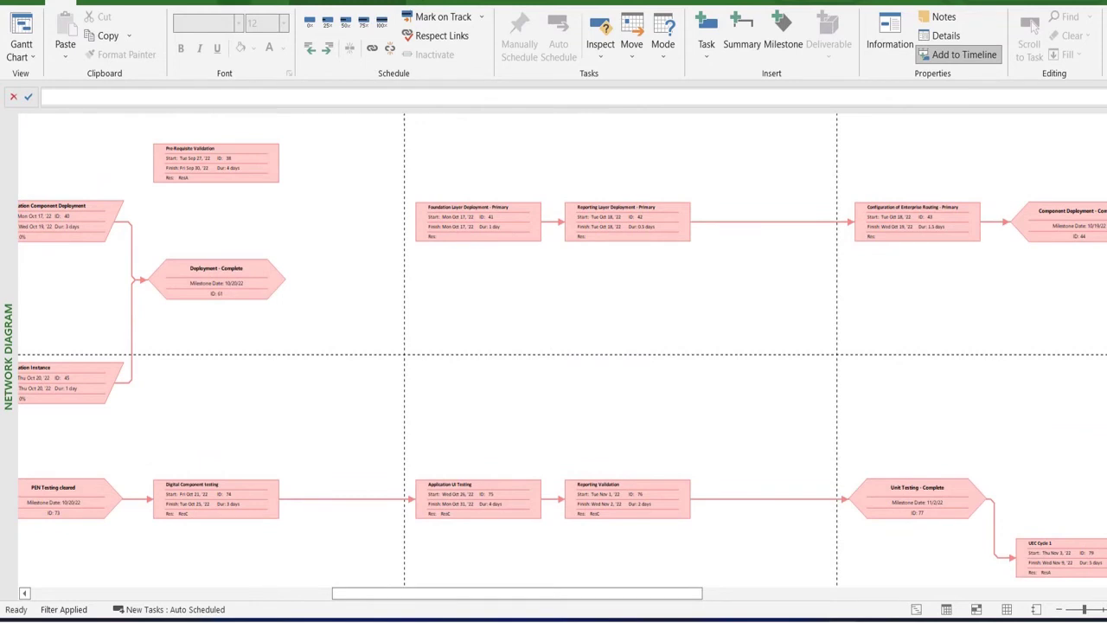
click(234, 2)
click(559, 36)
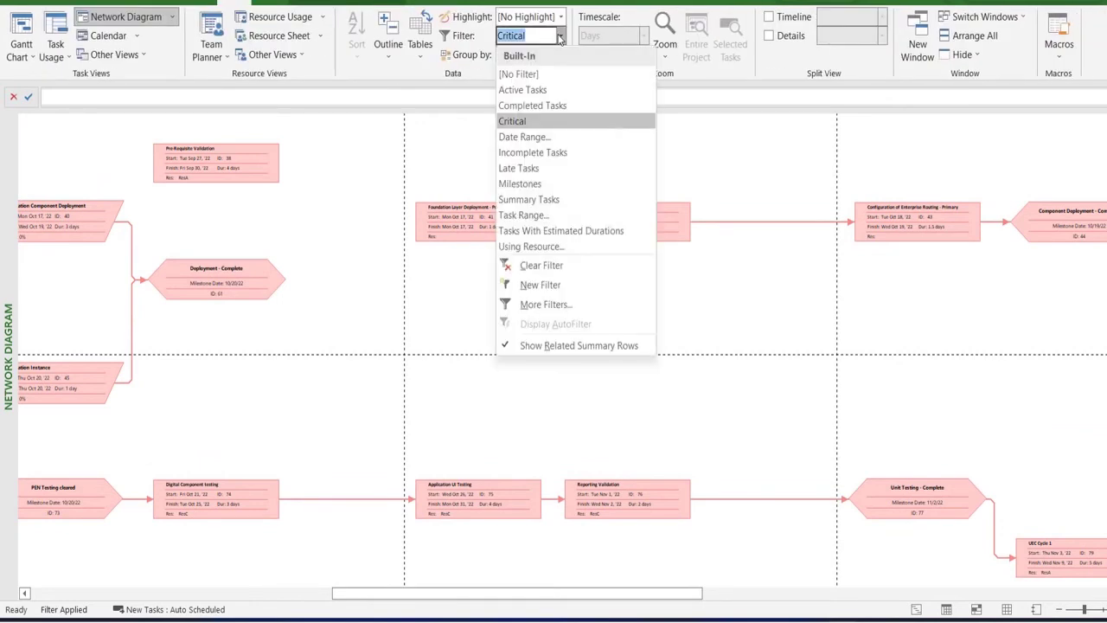
click(547, 76)
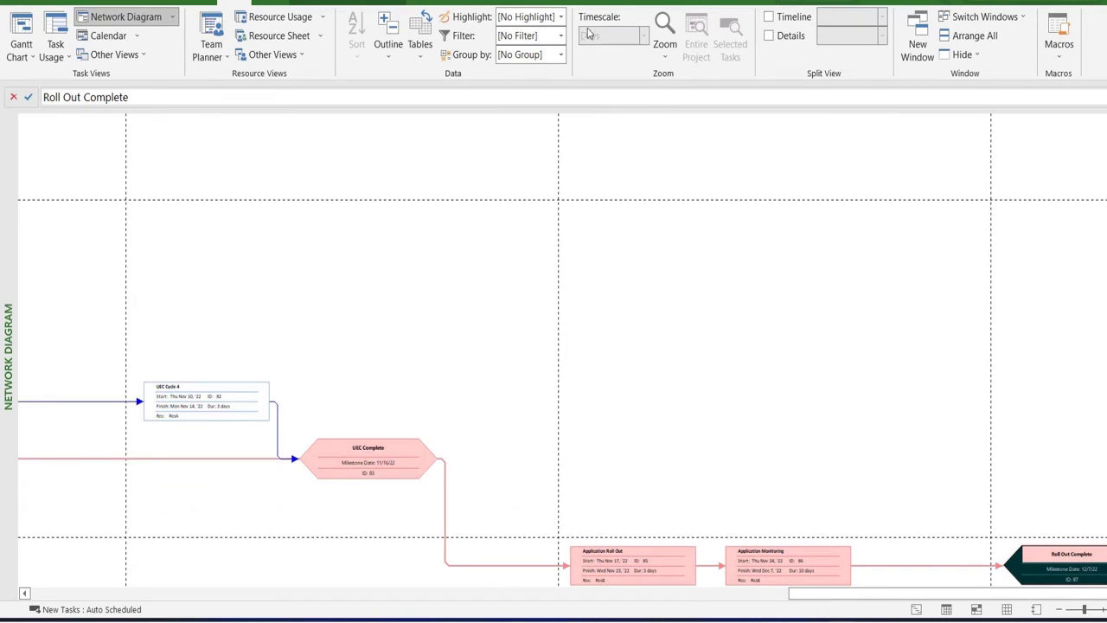
click(561, 36)
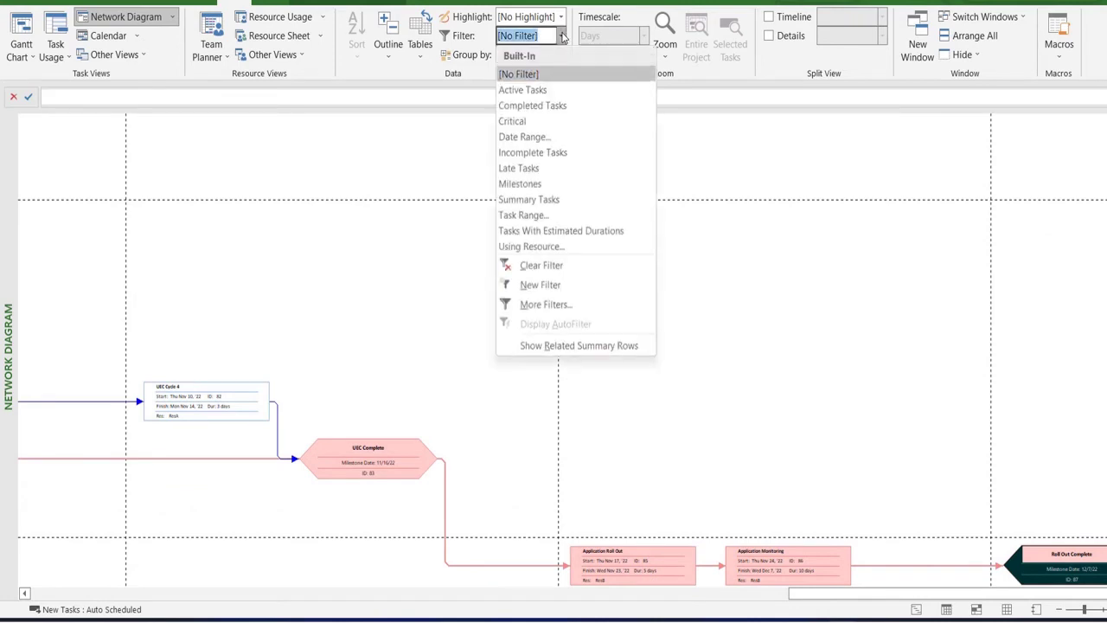
click(535, 126)
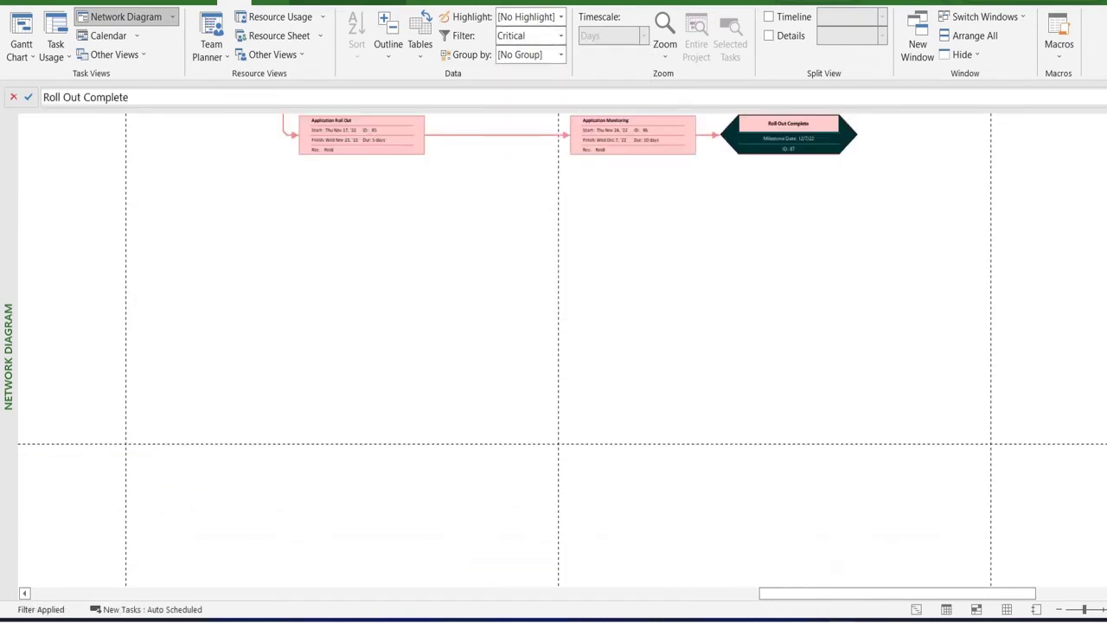
Step: Scroll back through the critical diagram to the Specification Documentation (SD) - Preparation milestone, 5/16/22
scroll(558, 346, up, 6)
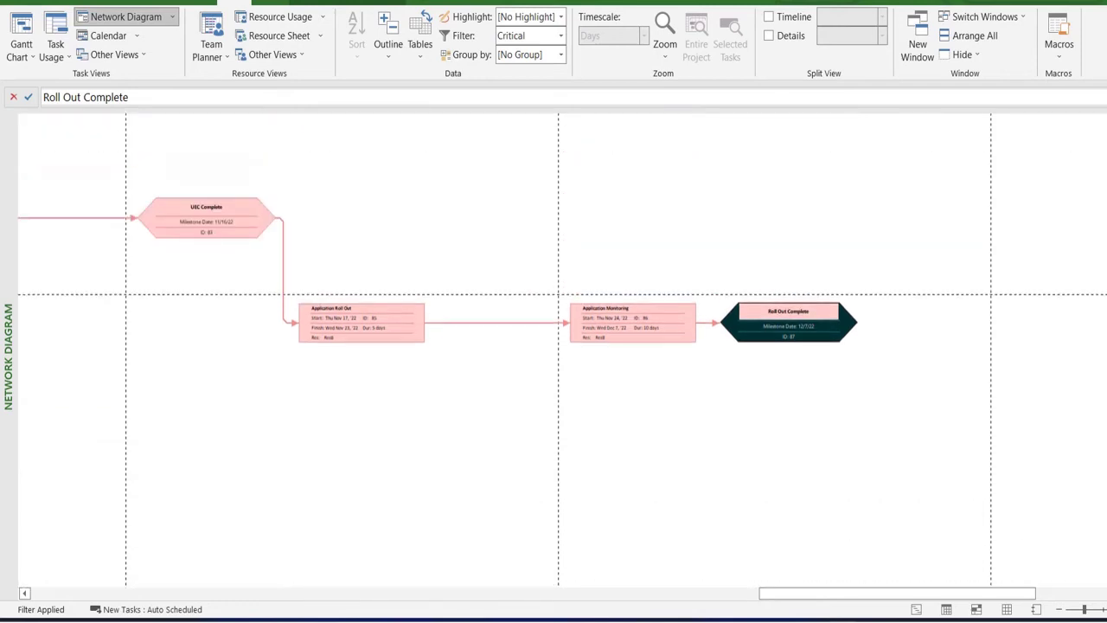
click(25, 594)
click(24, 593)
click(24, 593)
click(24, 594)
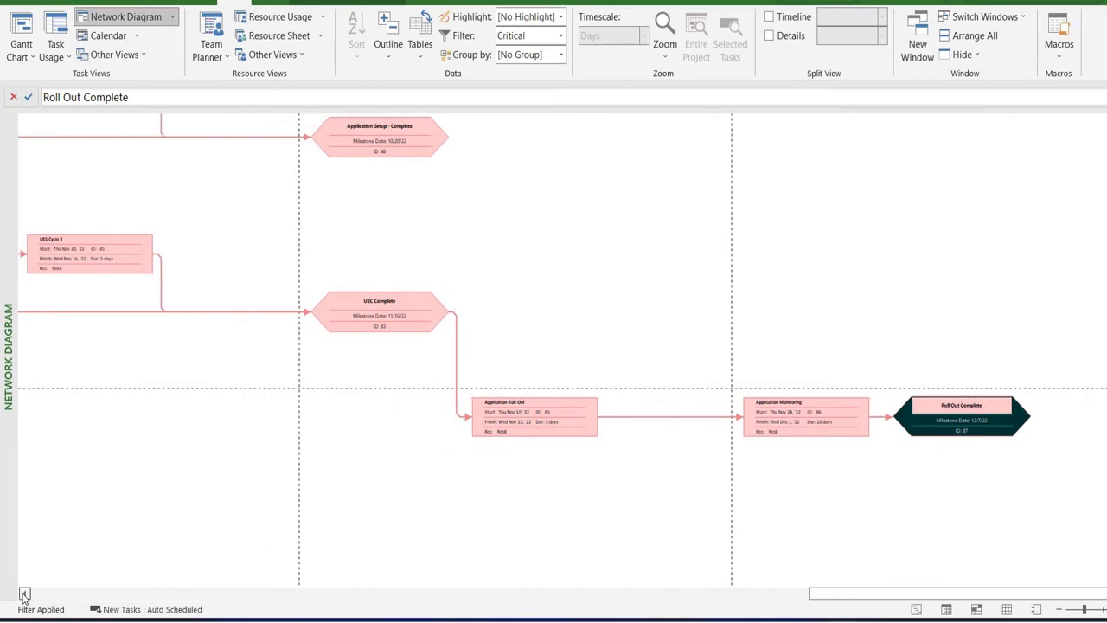
click(24, 593)
click(24, 594)
click(24, 594)
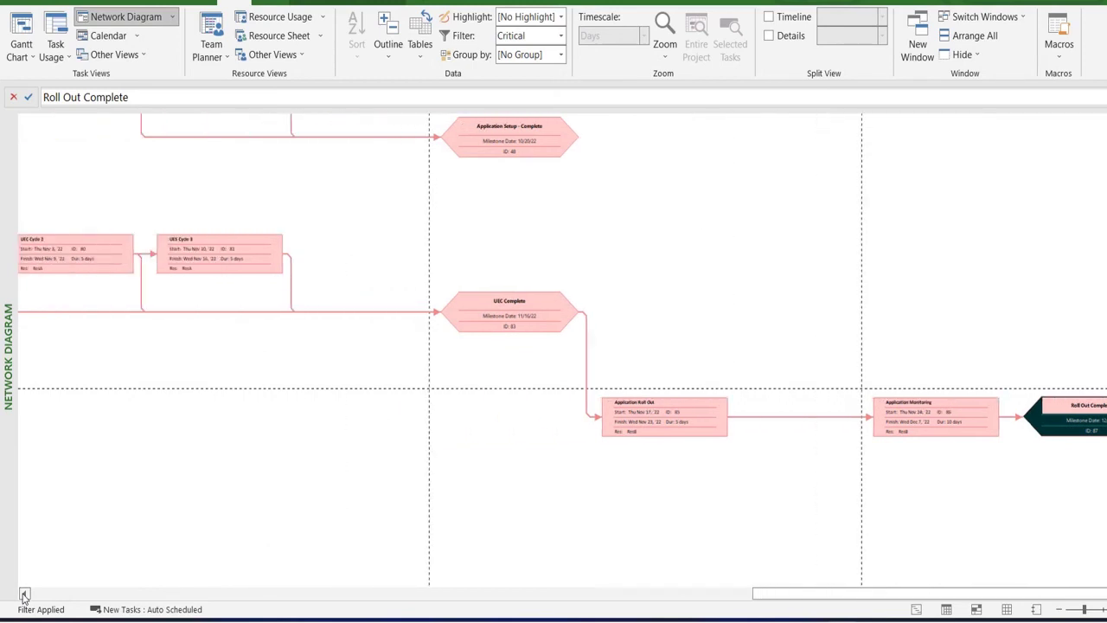
click(24, 593)
click(24, 594)
click(24, 593)
click(24, 593)
click(24, 593)
click(24, 593)
click(25, 594)
click(24, 594)
click(24, 593)
click(24, 593)
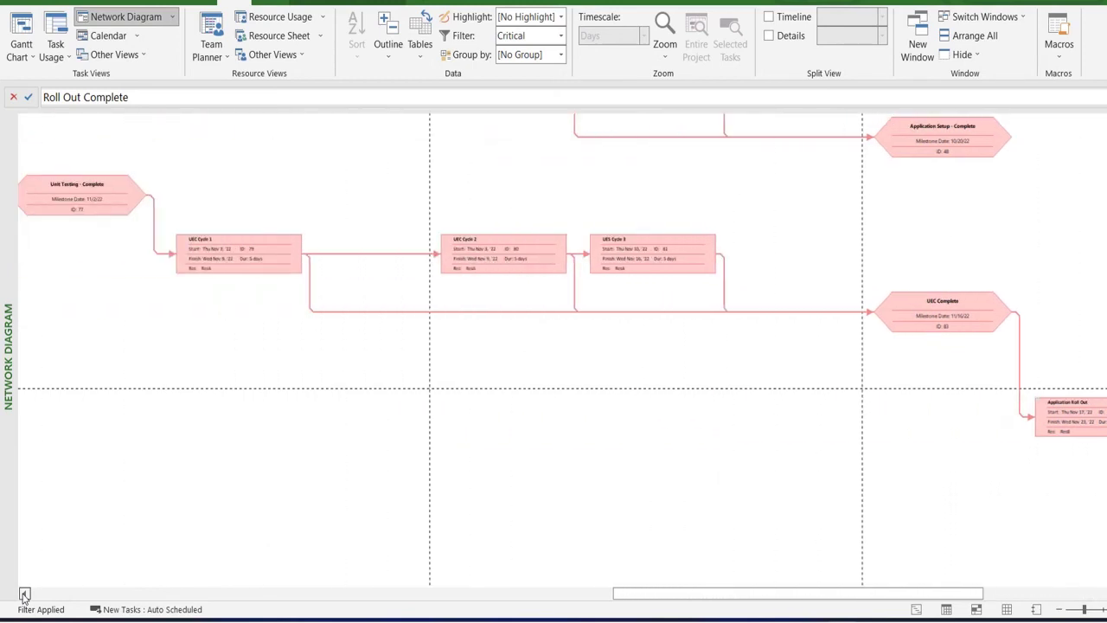
click(24, 594)
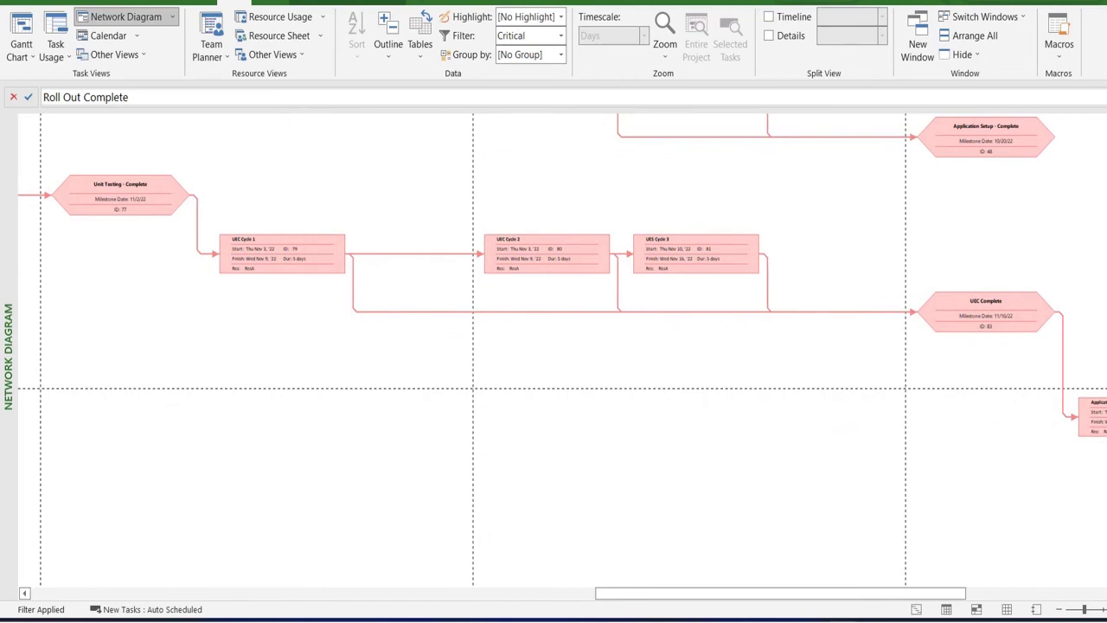
scroll(554, 346, up, 7)
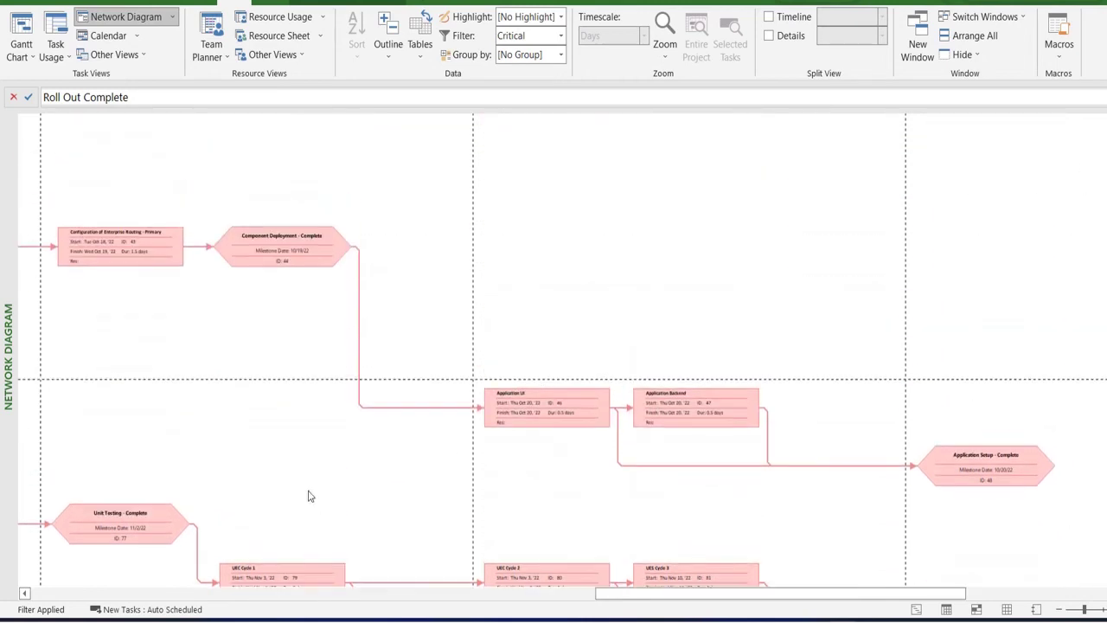
click(224, 595)
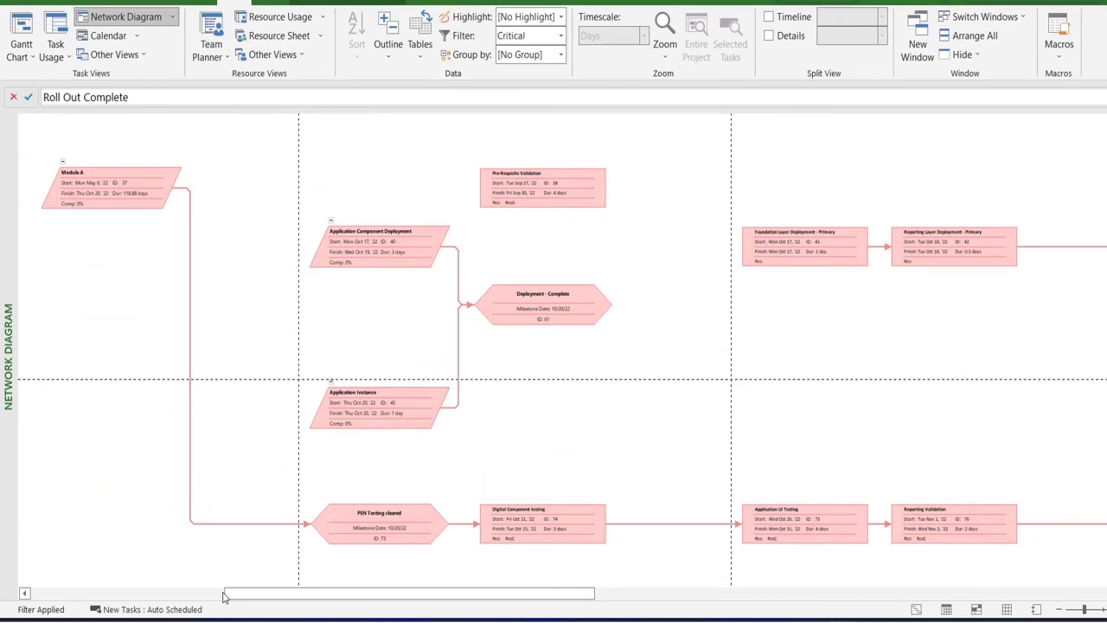
scroll(554, 347, up, 2)
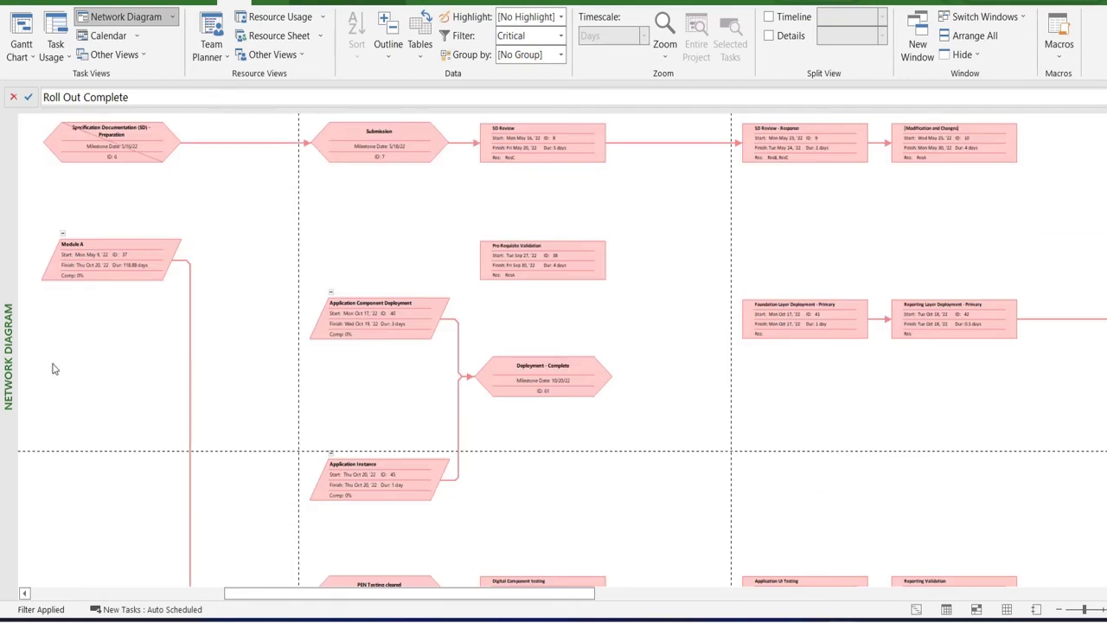
Step: Switch back to the Gantt Chart view and jump to the first task with Ctrl+Home
click(57, 2)
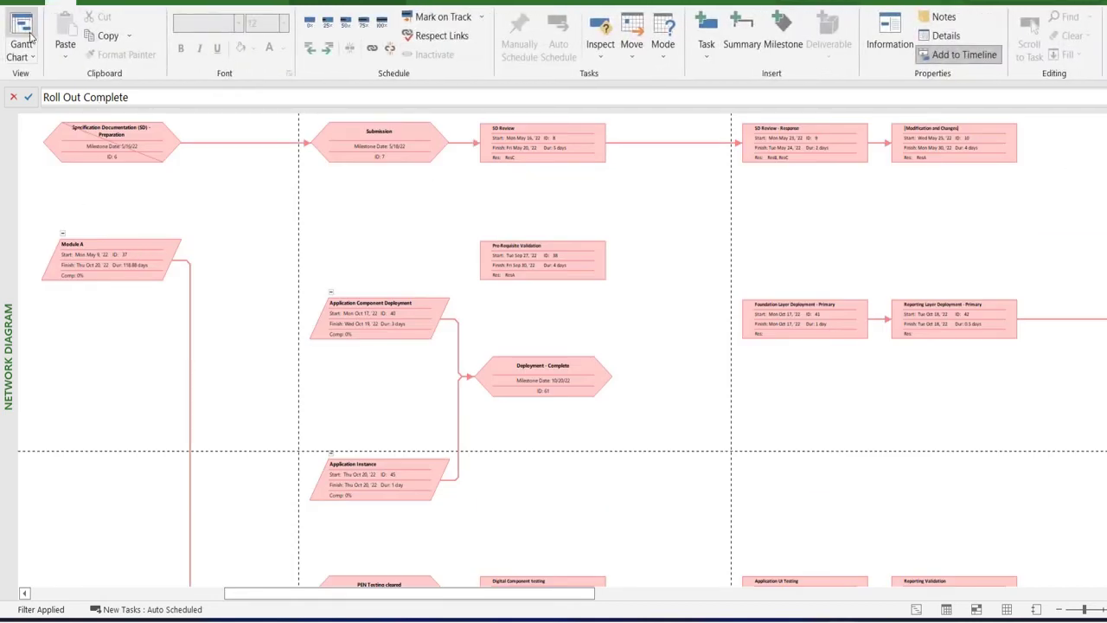
click(30, 37)
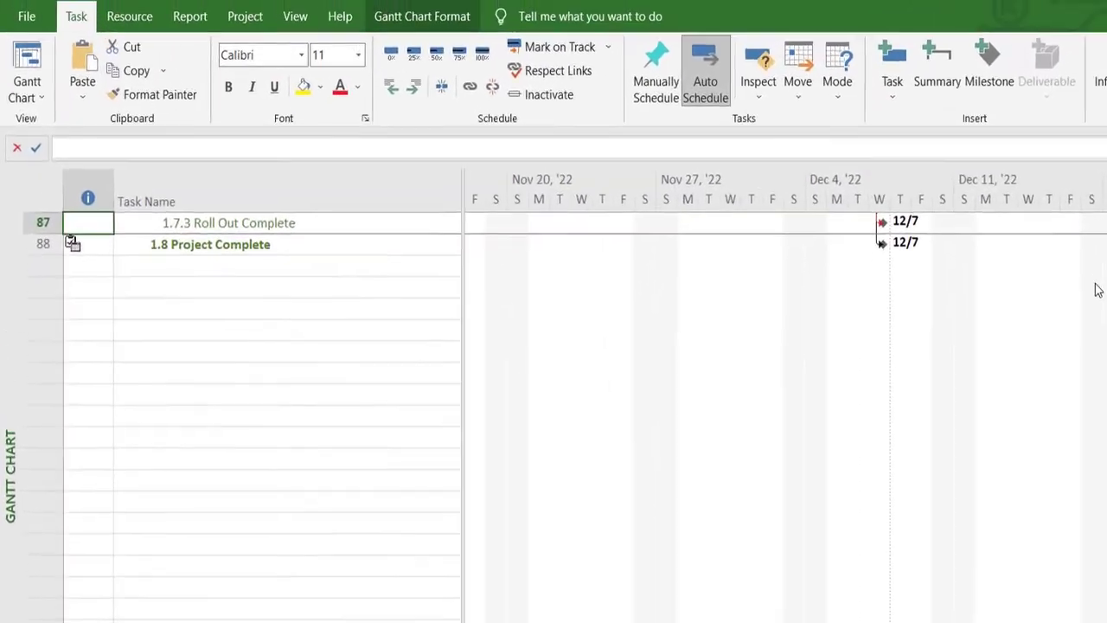
key(ctrl+Home)
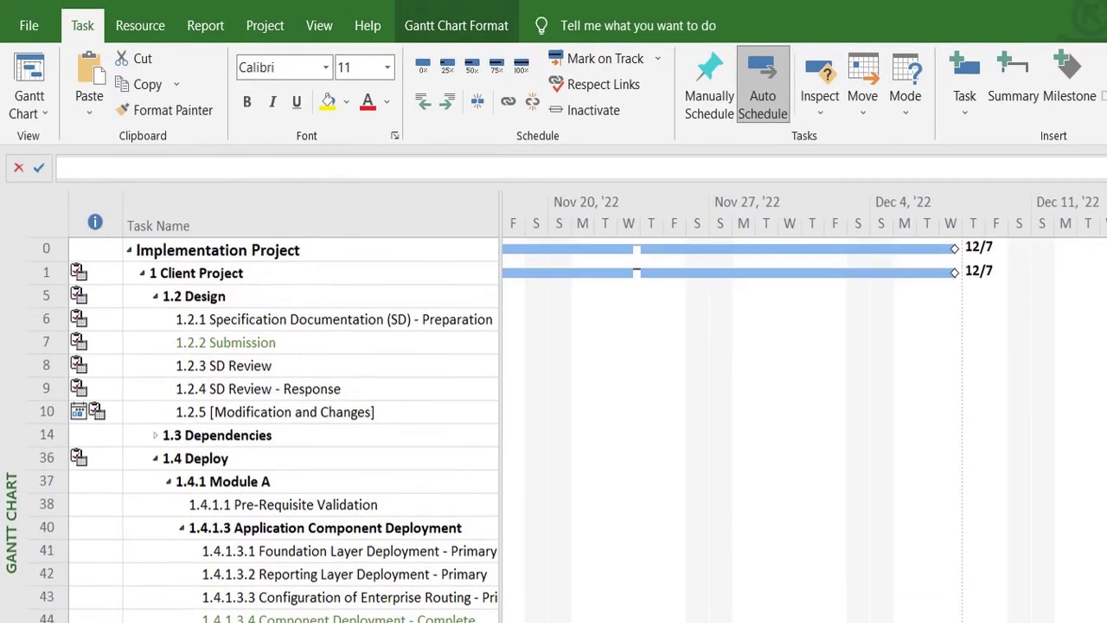